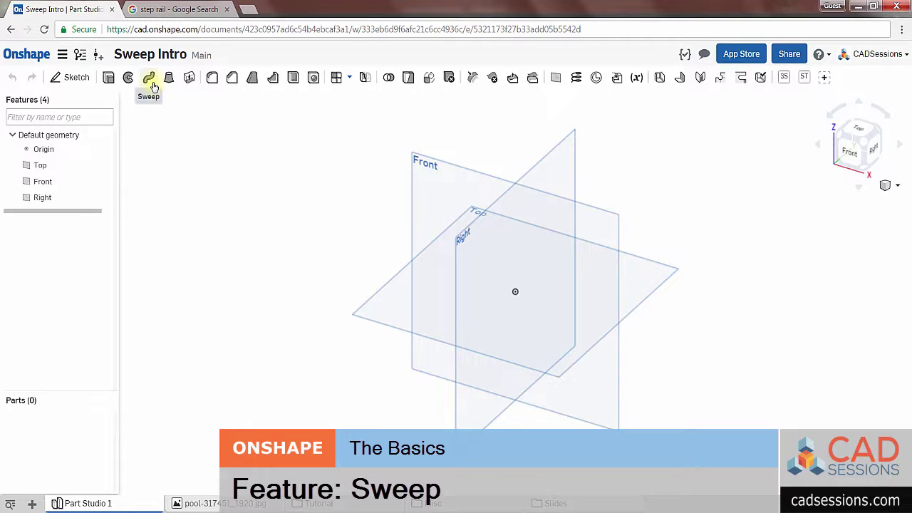
Bring up the Sweep tool's expanded help card from the toolbar.
mouse_move(153, 86)
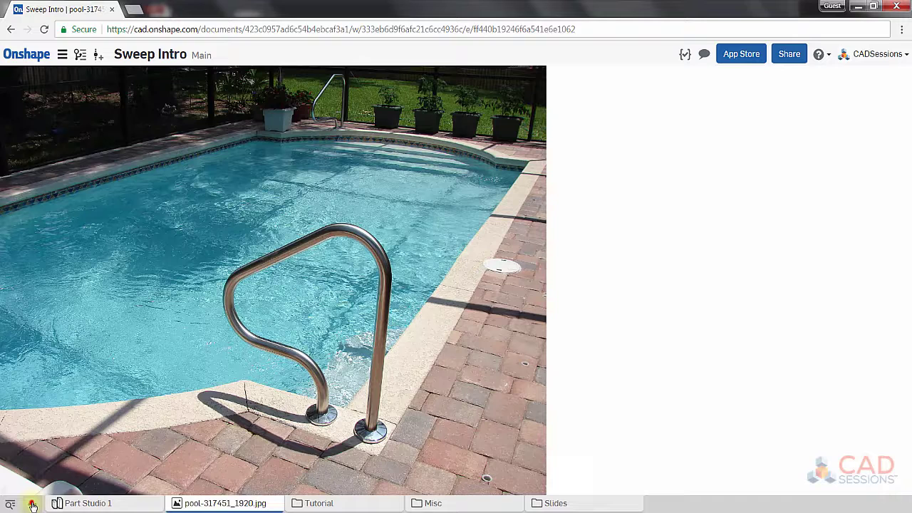
Leave the pool photo, dismiss the add menu, and return to Part Studio 1.
left_click(32, 504)
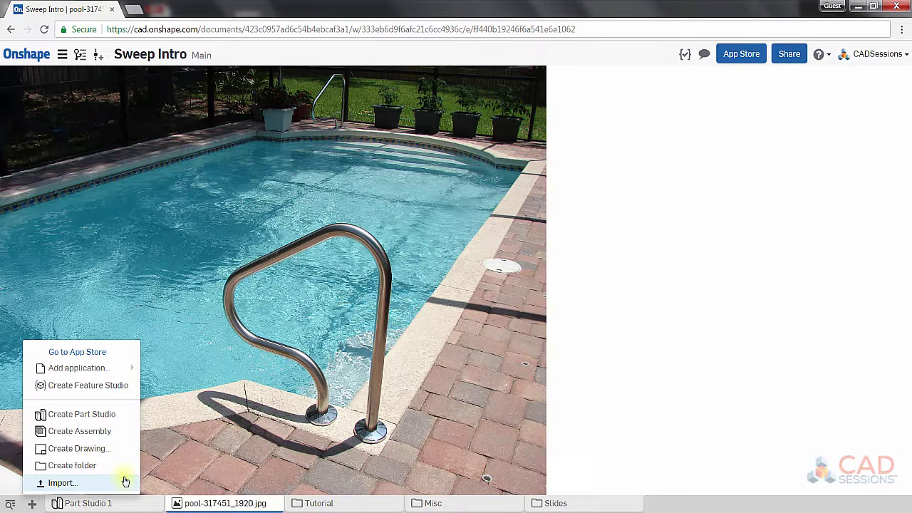
left_click(601, 378)
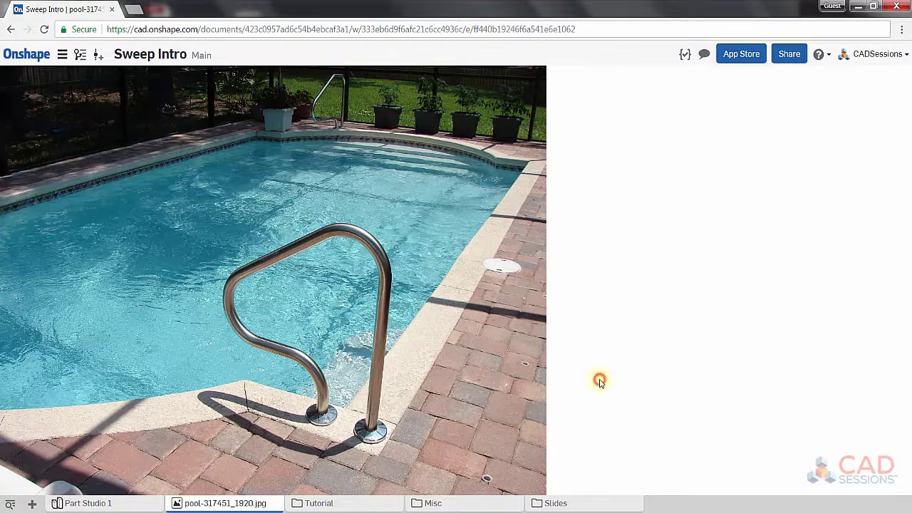
left_click(134, 504)
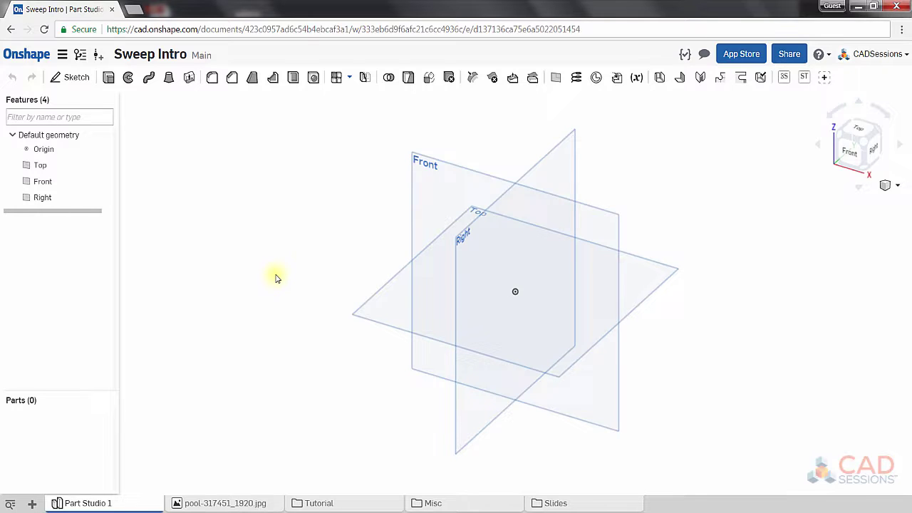
Start a sketch on the Front plane and insert the pool photo beside the planes.
left_click(74, 78)
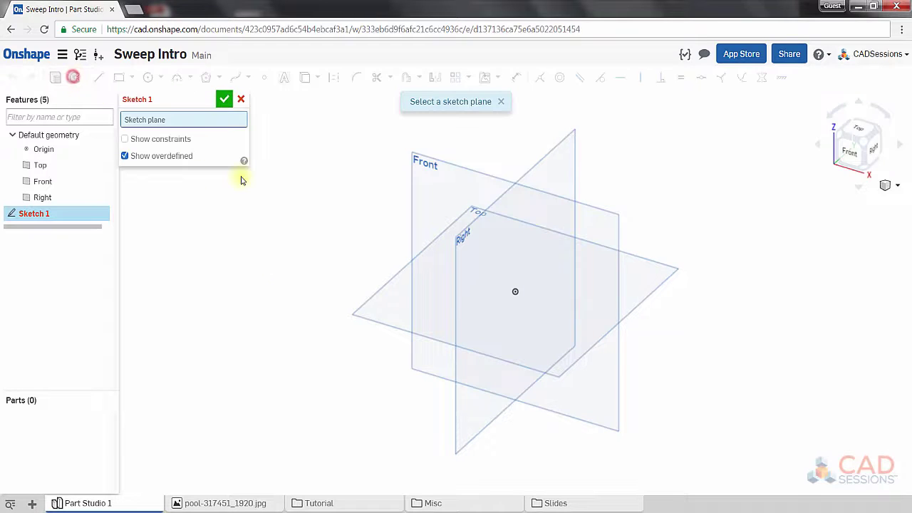
left_click(441, 191)
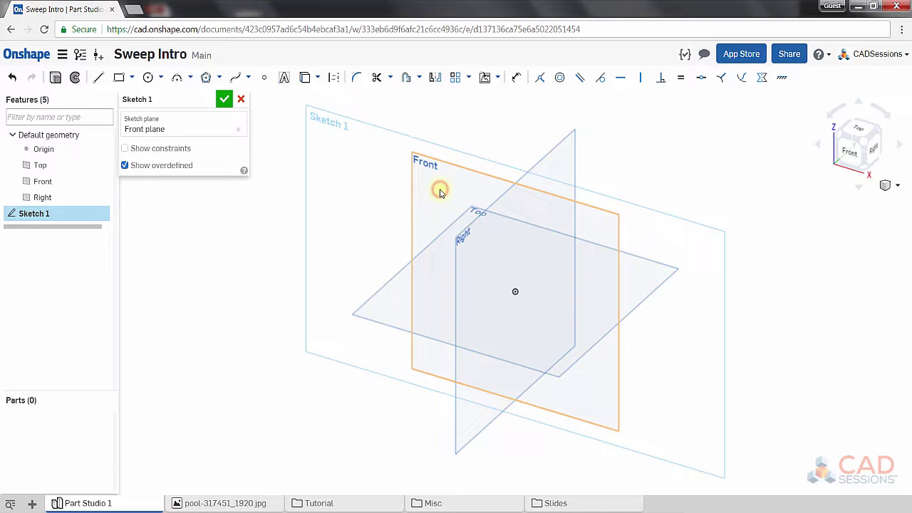
left_click(498, 78)
left_click(499, 114)
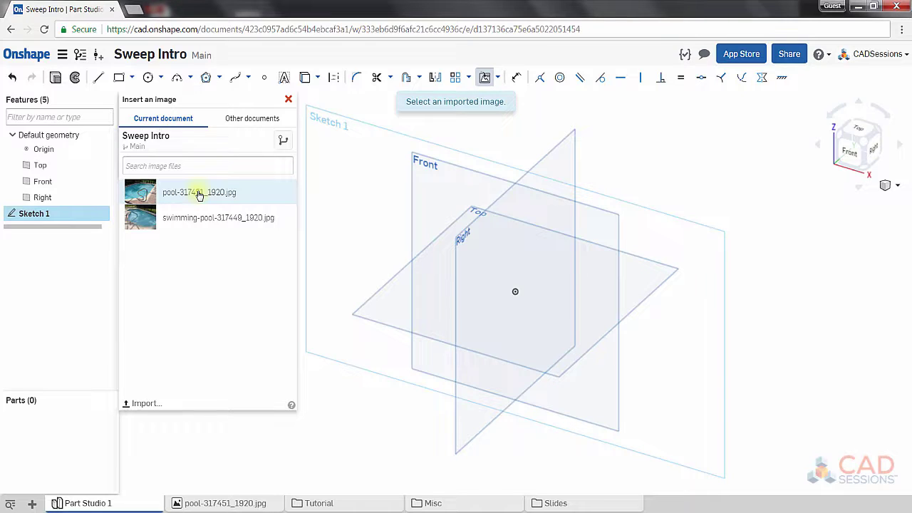
left_click(271, 194)
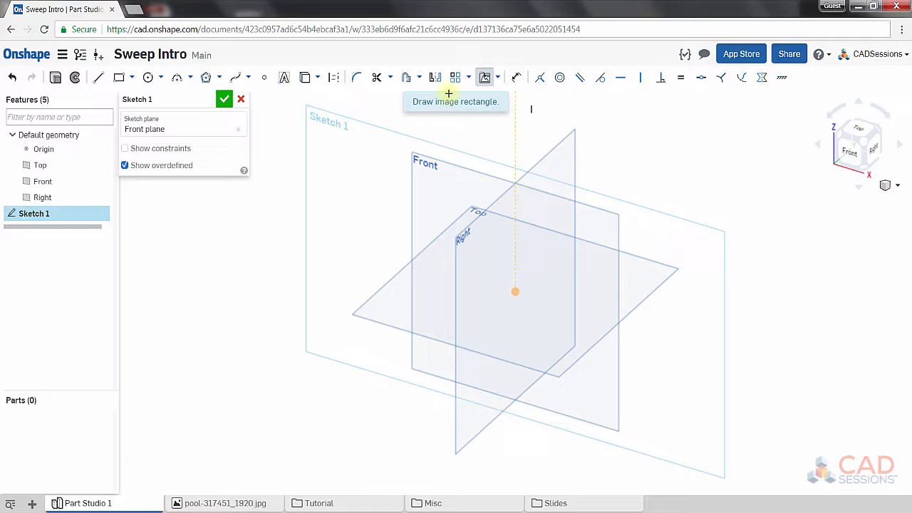
left_click_drag(670, 197, 866, 427)
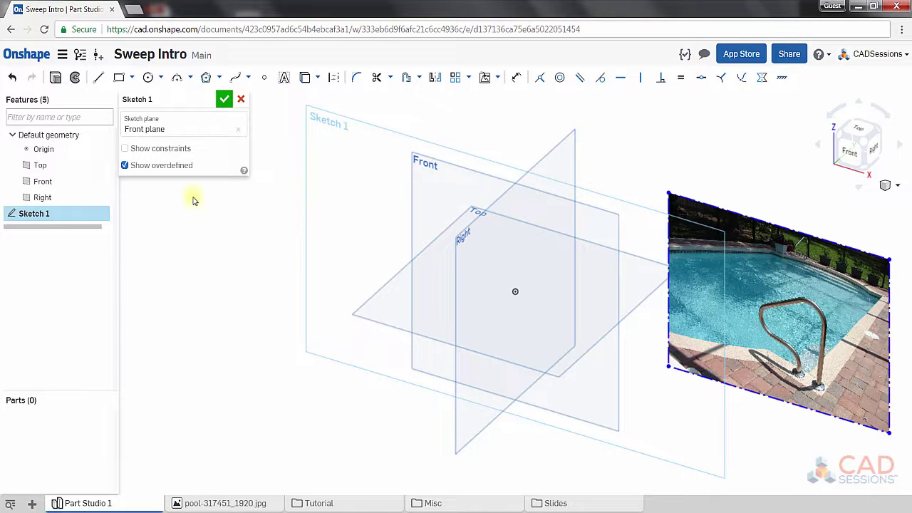
Hide the Top, Front and Right planes.
left_click(101, 167)
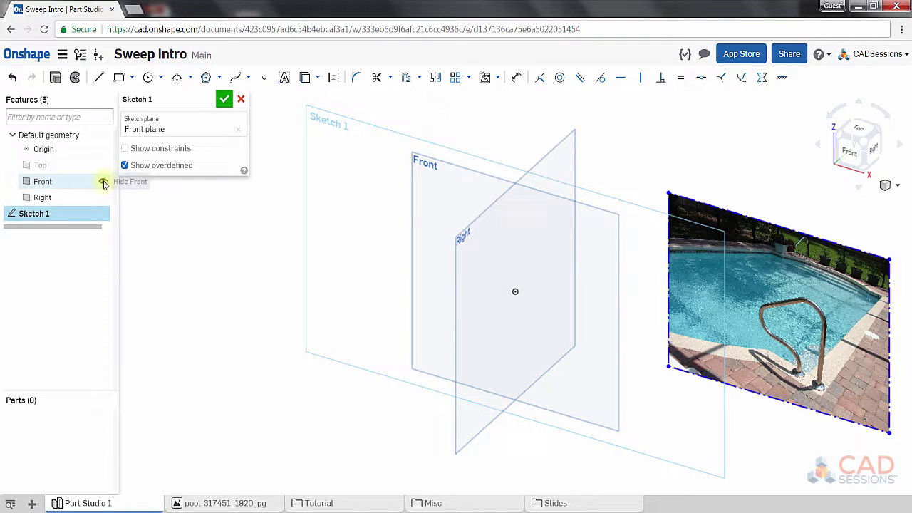
left_click(103, 181)
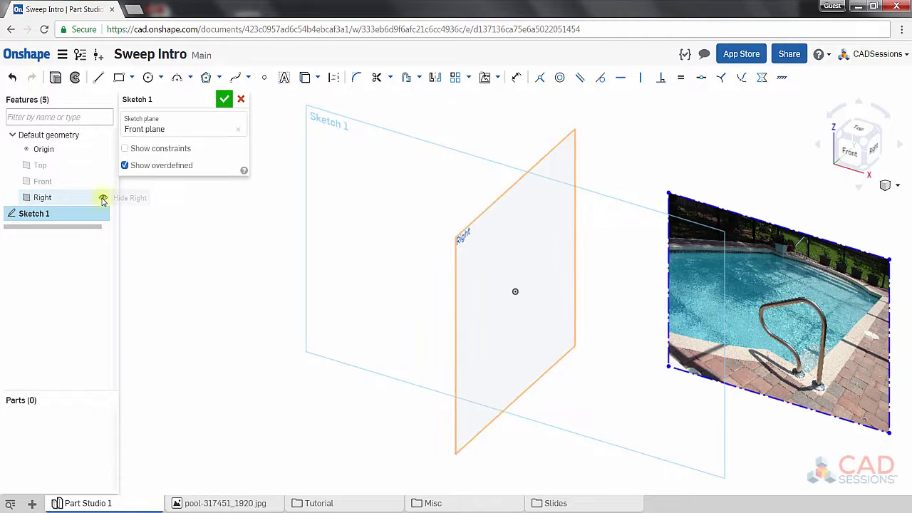
left_click(103, 197)
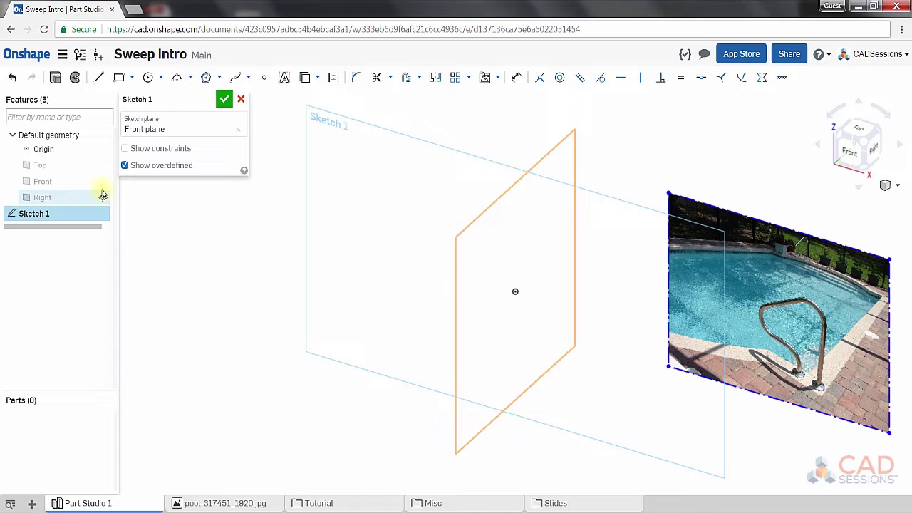
Turn the view normal to the sketch plane.
left_click(154, 221)
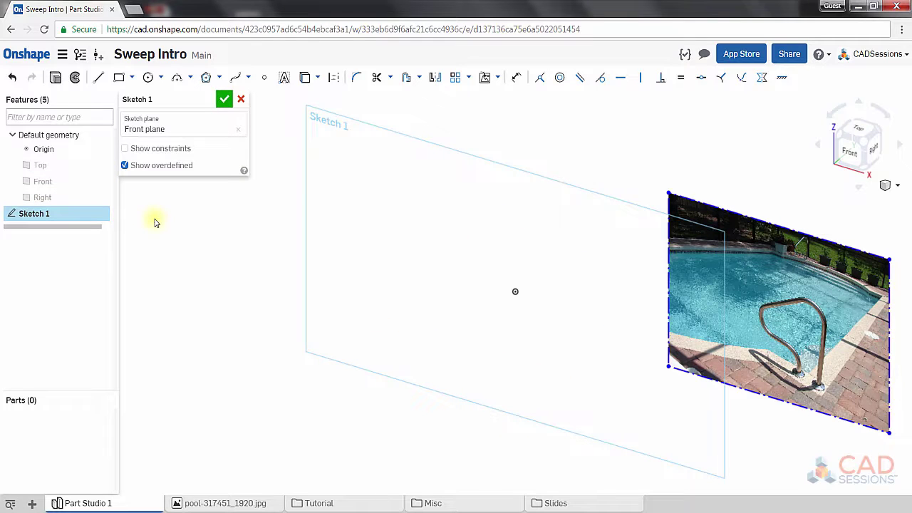
right_click(343, 222)
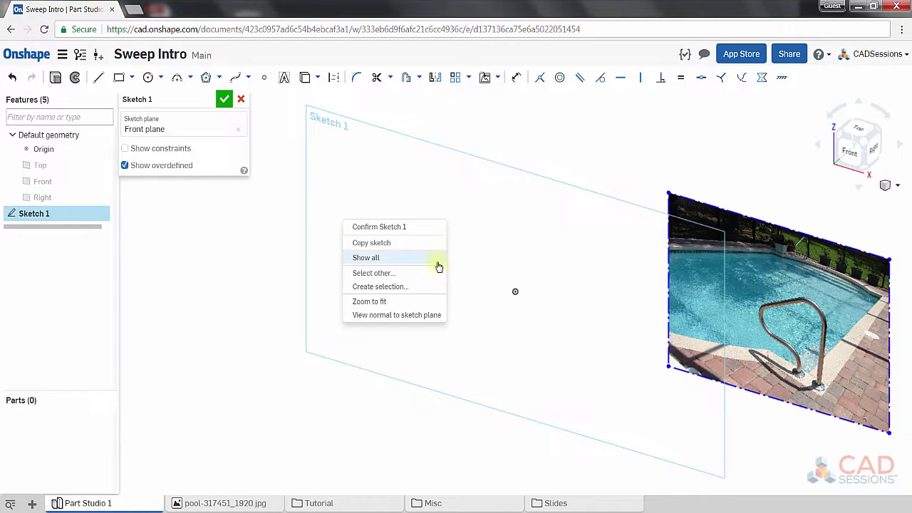
left_click(421, 314)
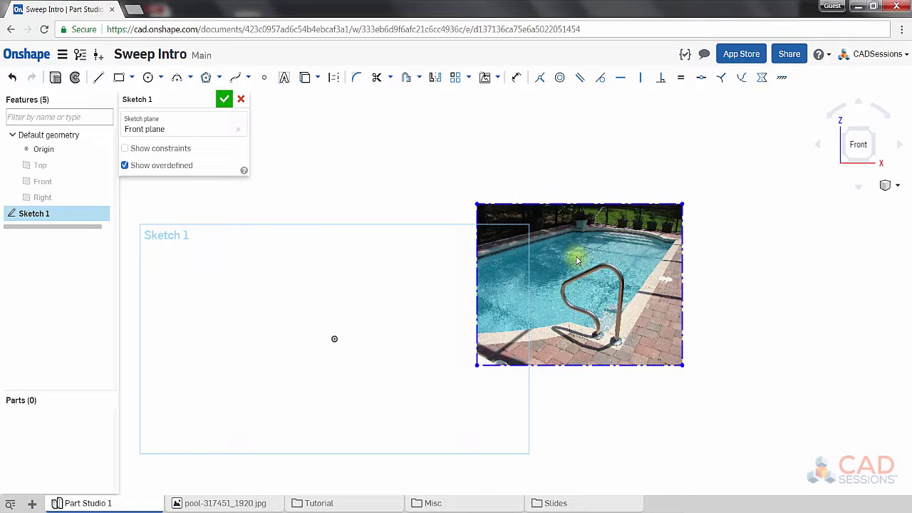
scroll(448, 314, "up", 5)
scroll(451, 316, "down", 3)
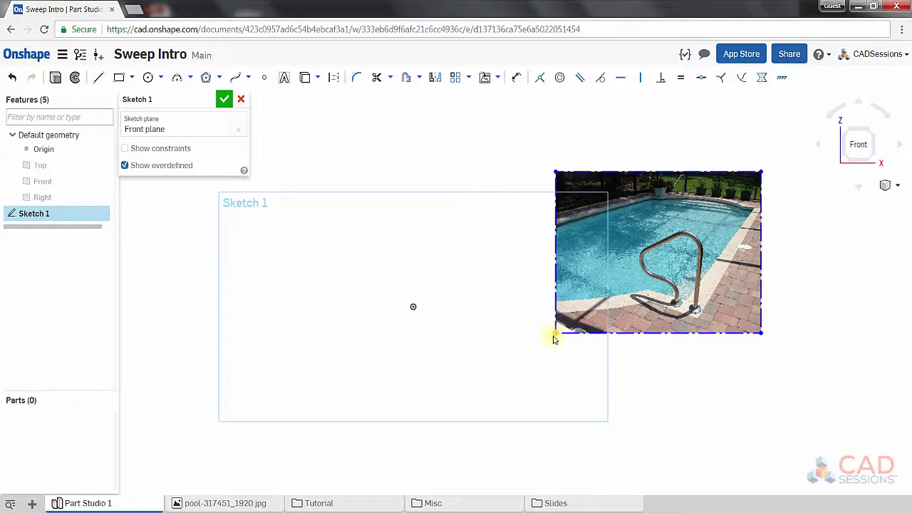
Drag the pool photo so its bottom edge sits level with the origin.
left_click_drag(553, 337, 459, 310)
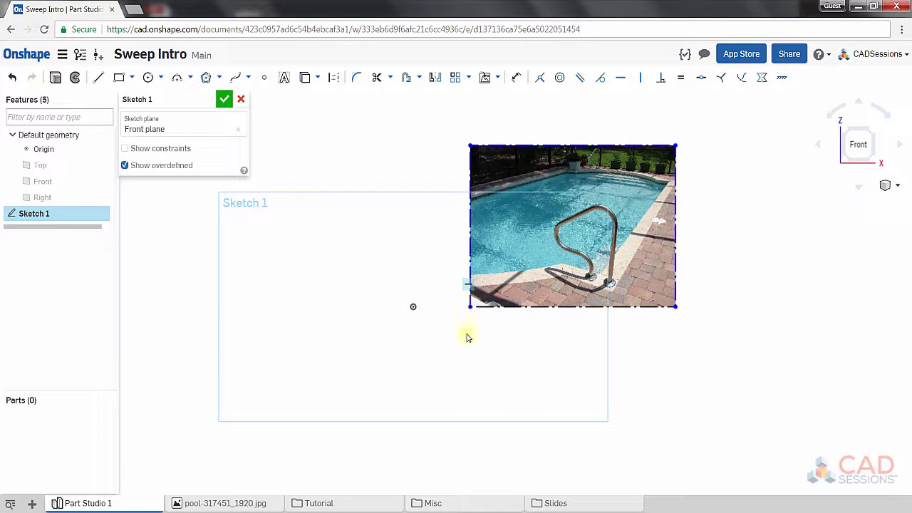
left_click(466, 334)
scroll(392, 252, "up", 2)
scroll(403, 236, "down", 1)
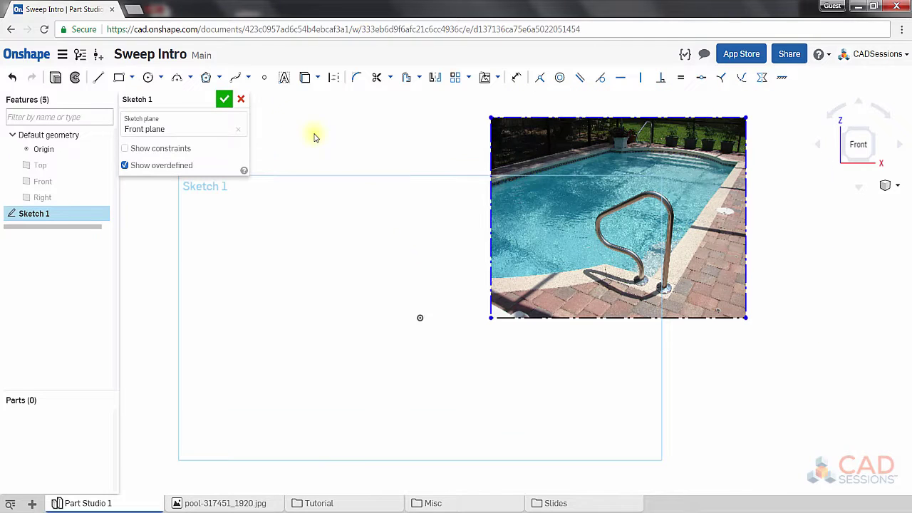
left_click(99, 78)
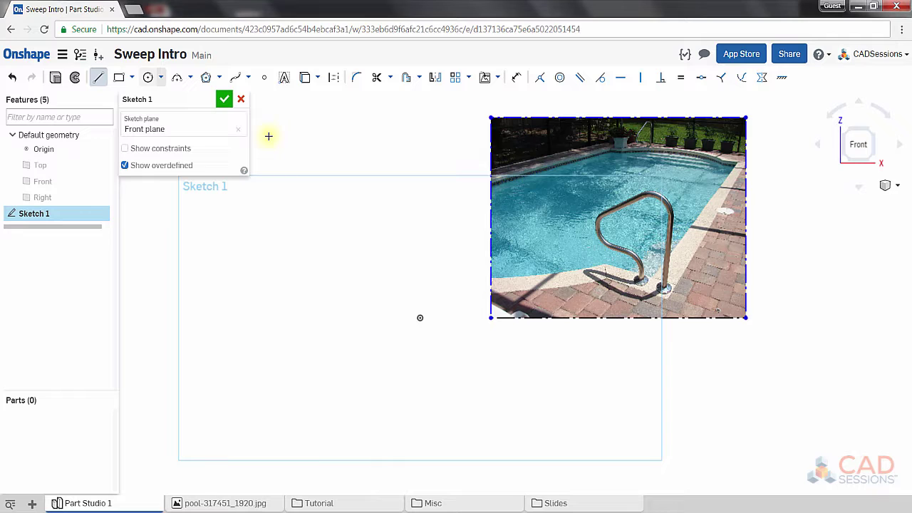
Draw a vertical line up from the origin and dimension it 48.
left_click(420, 317)
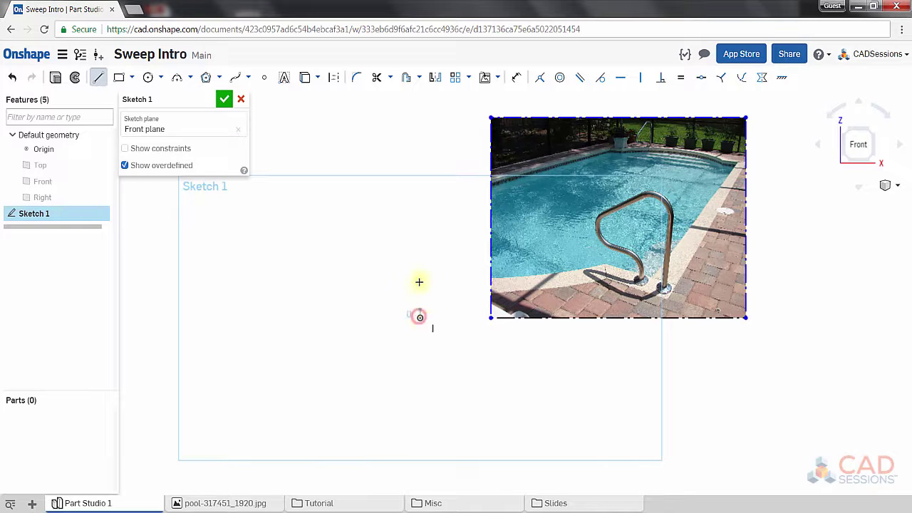
left_click(436, 132)
left_click(516, 77)
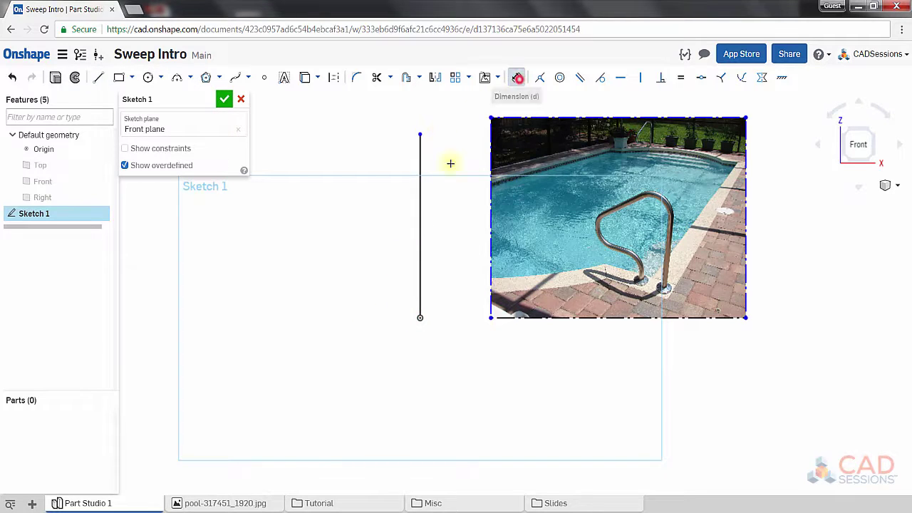
left_click(421, 195)
left_click(453, 221)
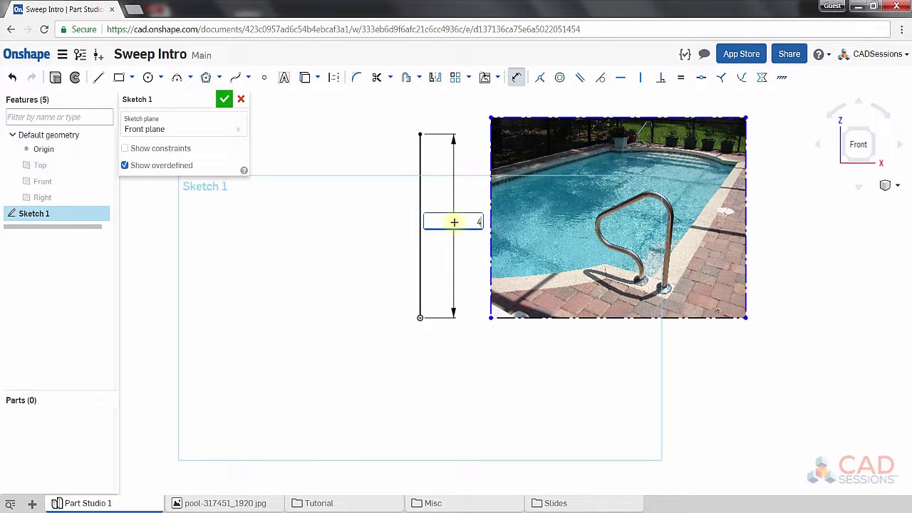
key("Return")
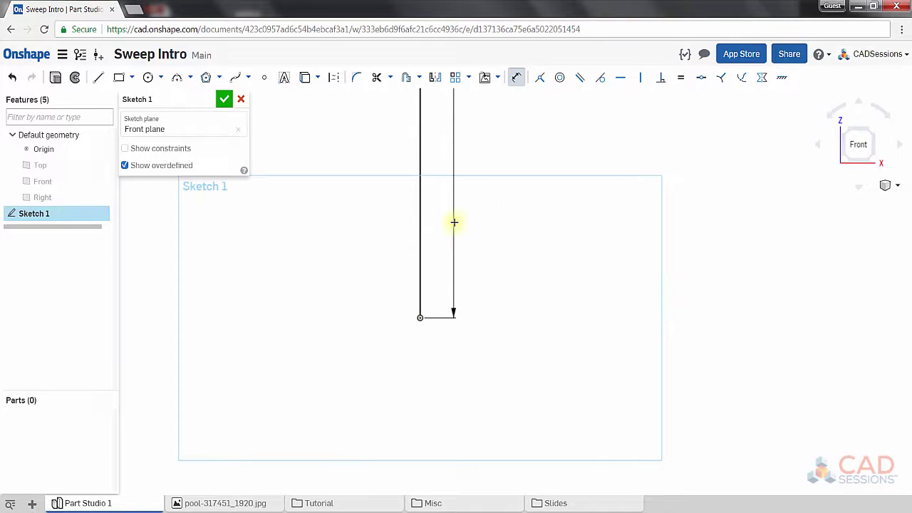
scroll(454, 220, "down", 5)
scroll(477, 190, "up", 2)
scroll(485, 187, "down", 5)
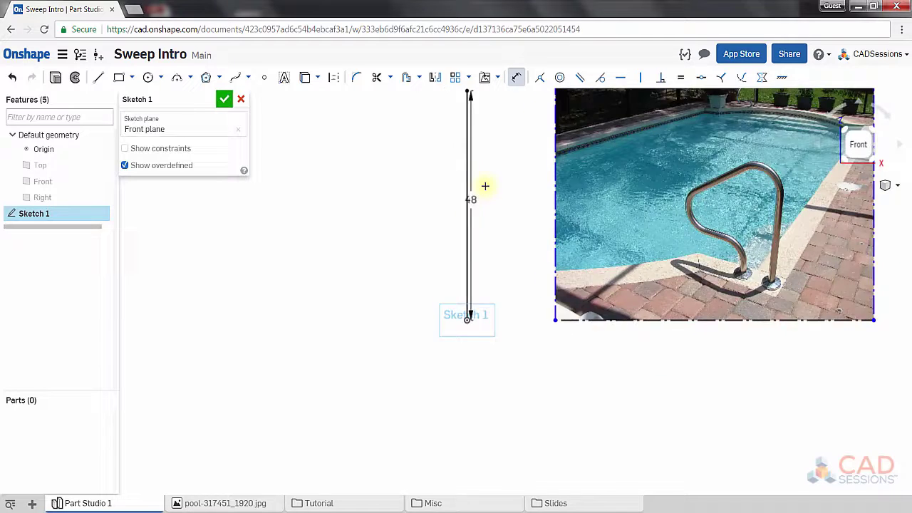
scroll(498, 200, "up", 3)
scroll(527, 242, "down", 2)
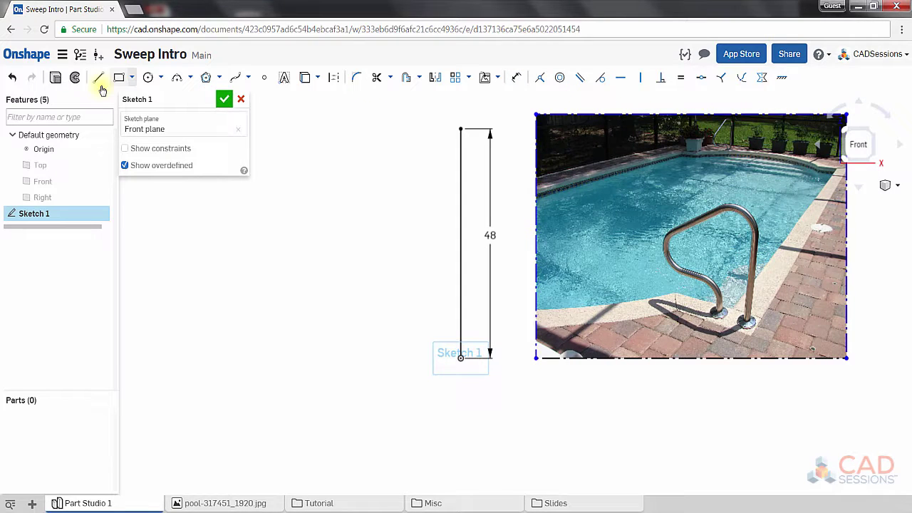
Add a slanted line, horizontal run and vertical drop, then drag them to match the rail.
left_click(98, 77)
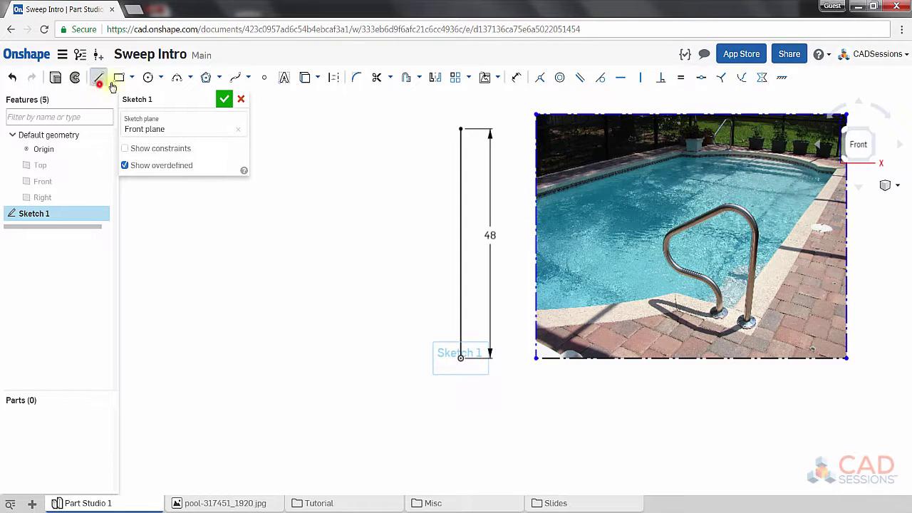
left_click(461, 129)
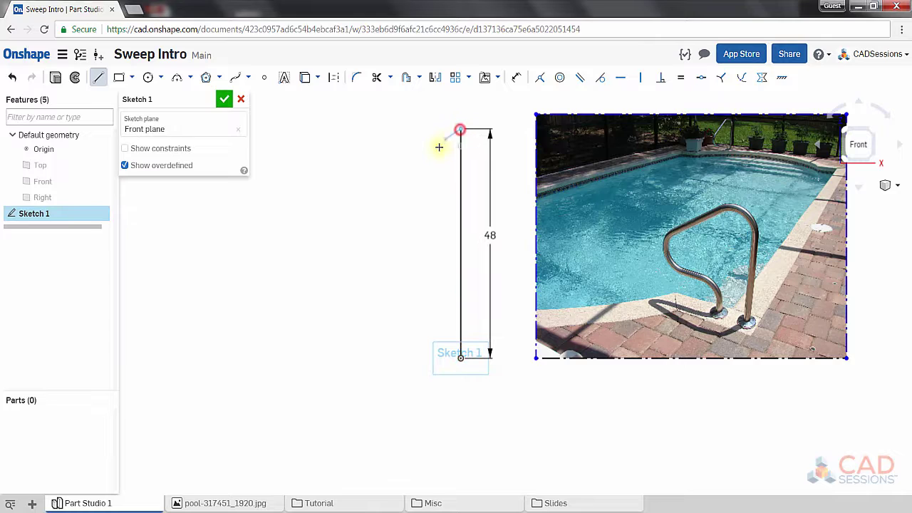
left_click(320, 205)
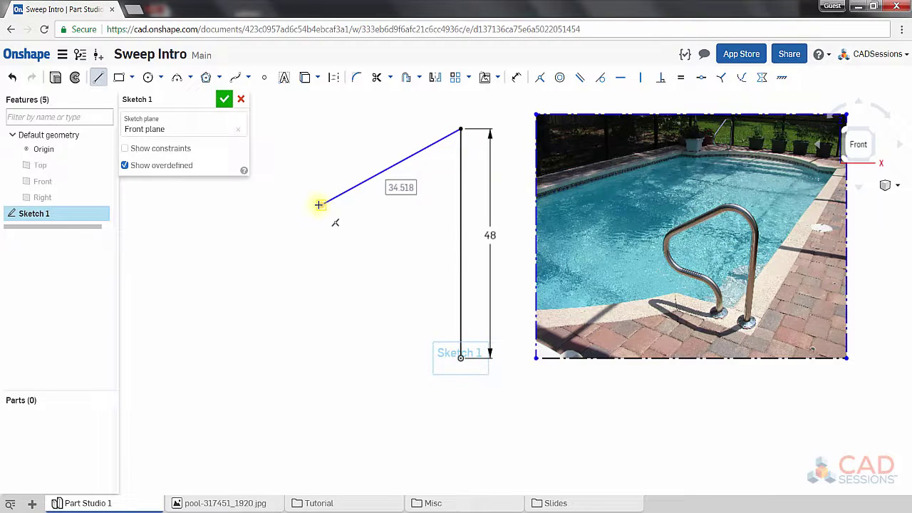
left_click(421, 203)
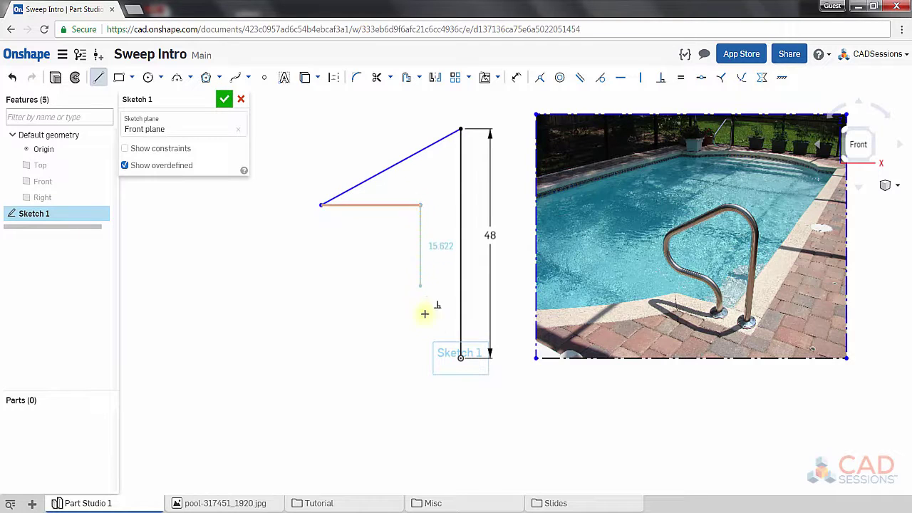
left_click(421, 358)
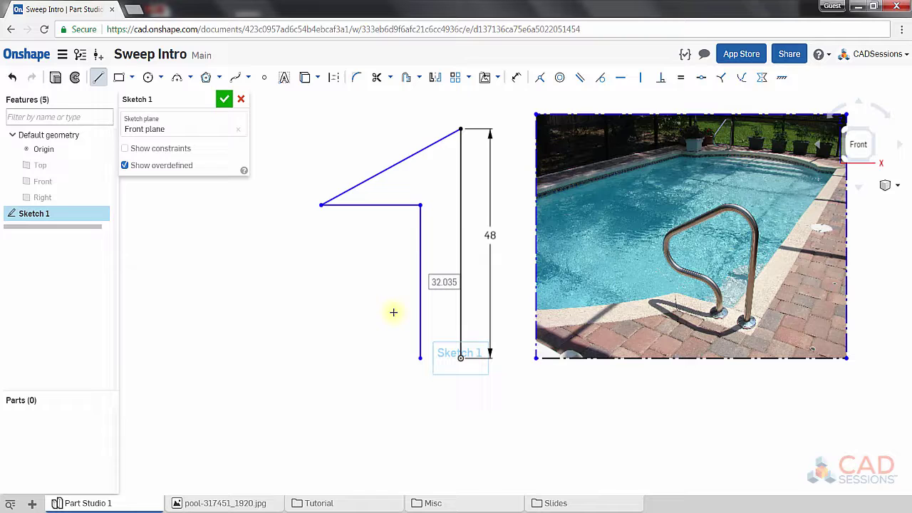
key("Escape")
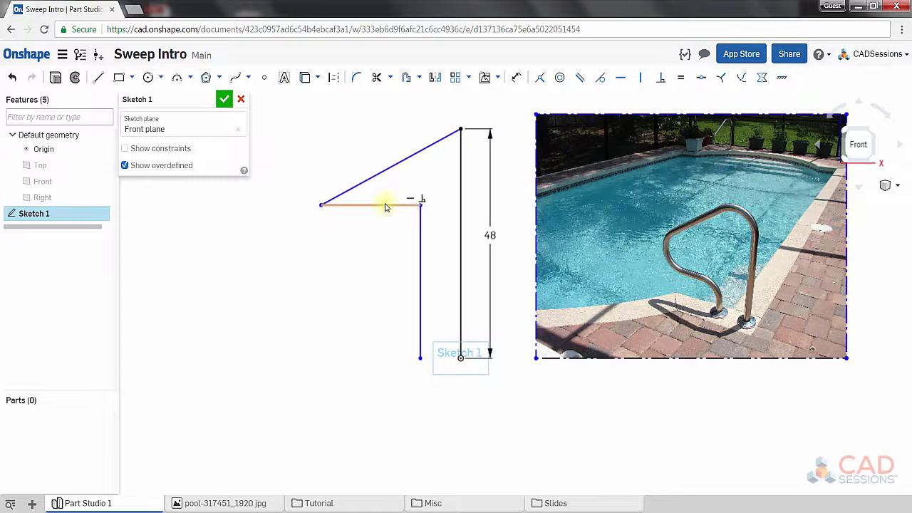
left_click_drag(386, 205, 379, 253)
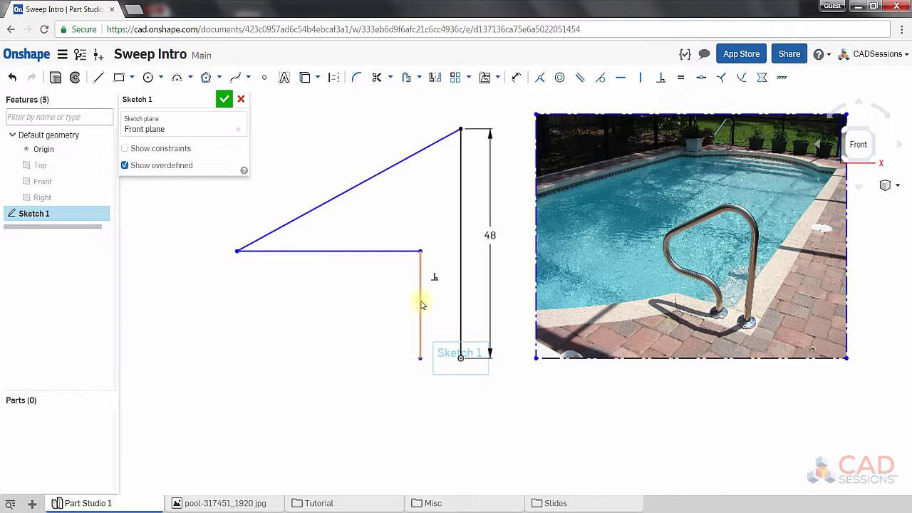
left_click_drag(415, 300, 390, 303)
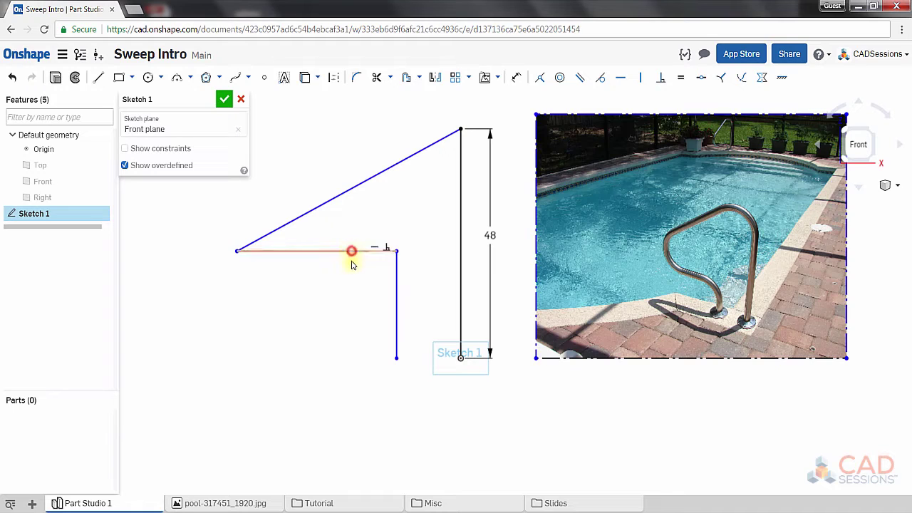
left_click_drag(352, 251, 352, 271)
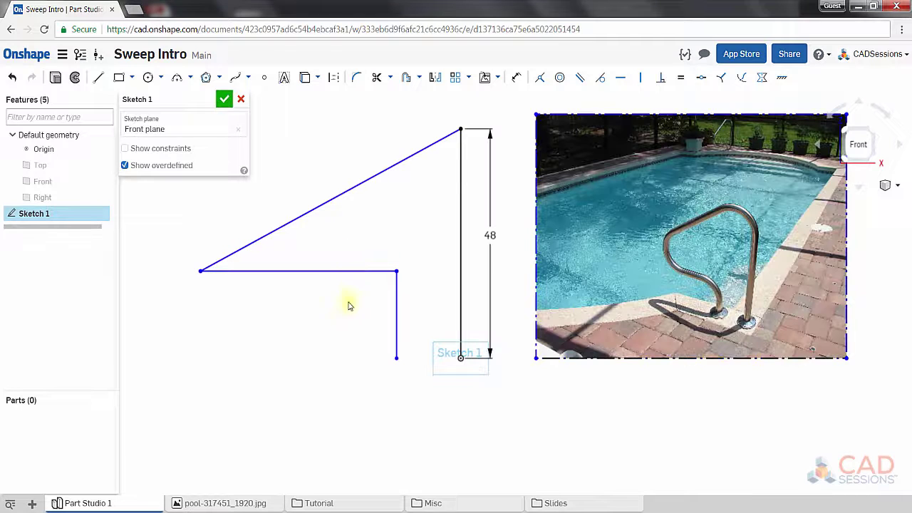
Round the top, left and lower-right path corners with 6 in sketch fillets.
left_click(358, 82)
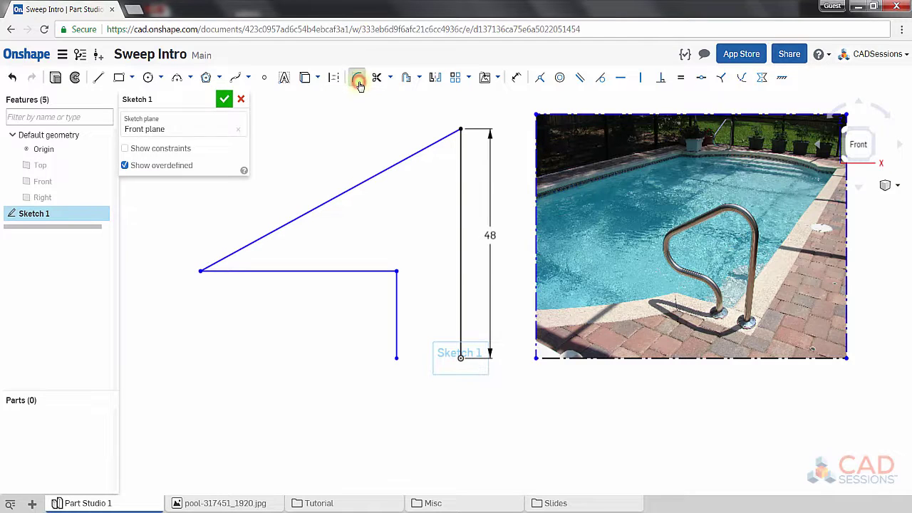
left_click(460, 128)
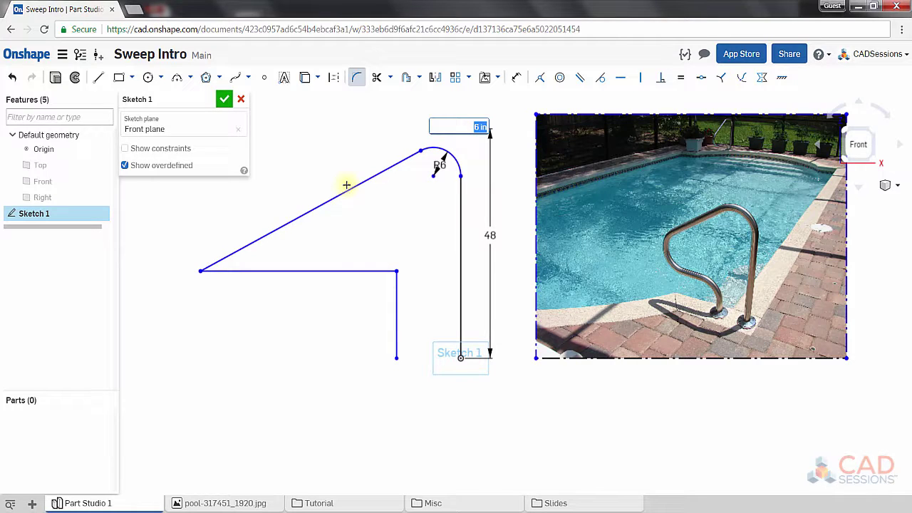
left_click(201, 270)
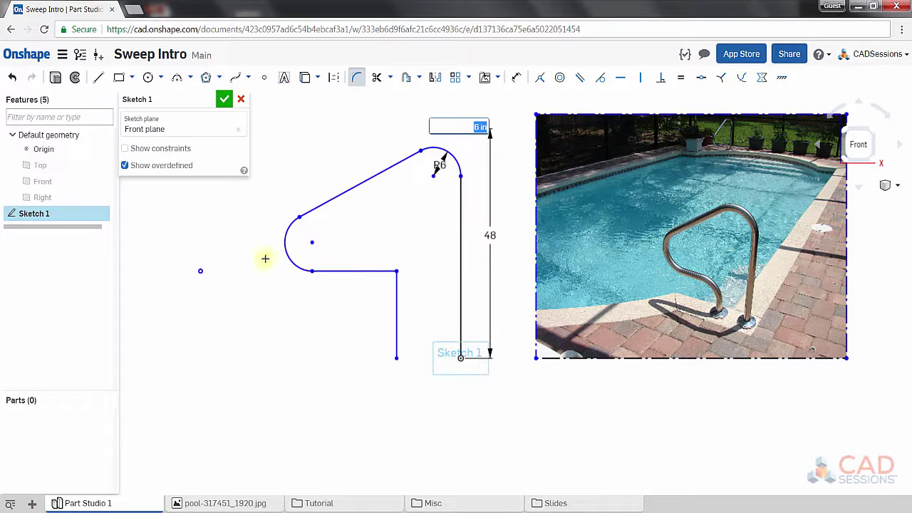
left_click(396, 271)
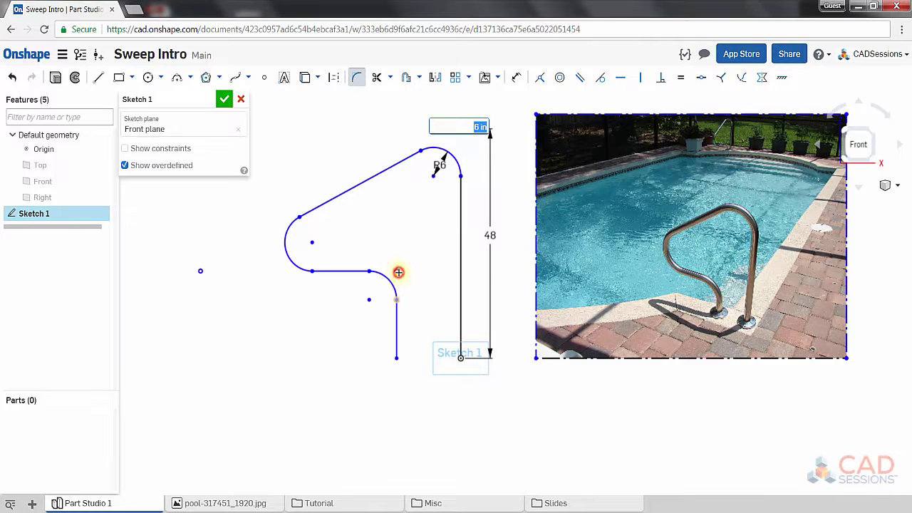
Nudge the lower drop and run into place, then set 60° between upright and slanted line.
left_click(360, 83)
left_click_drag(397, 313, 405, 315)
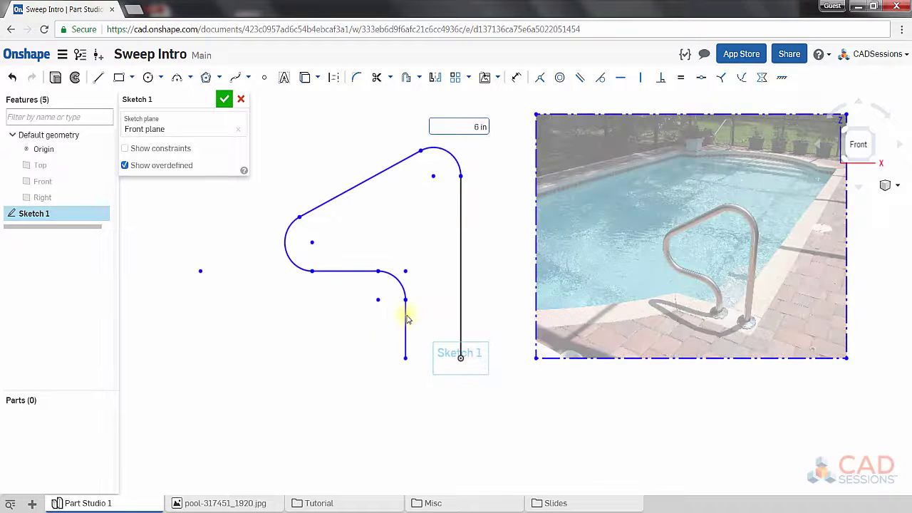
left_click_drag(352, 274, 341, 315)
left_click(517, 77)
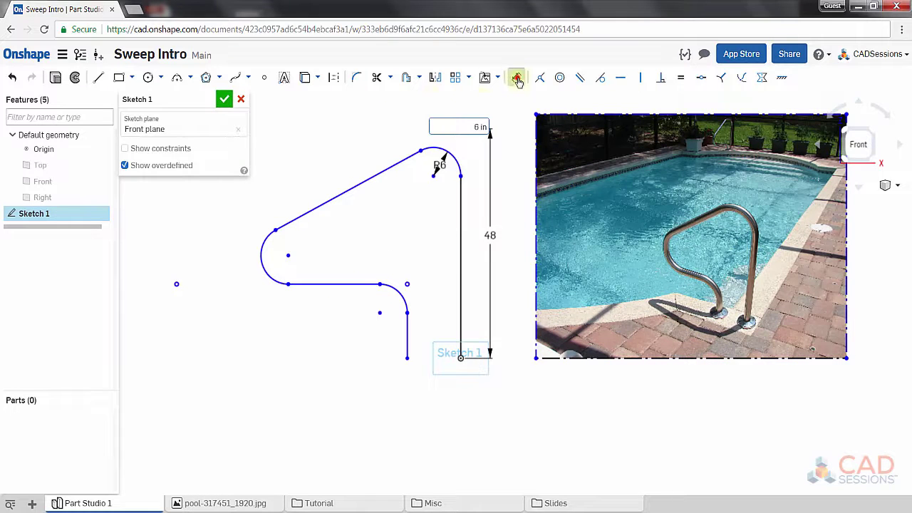
left_click(460, 208)
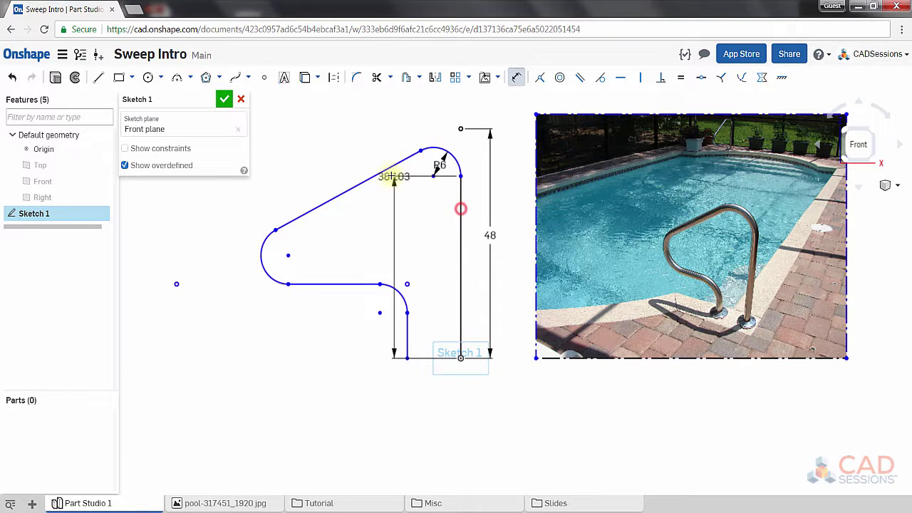
left_click(384, 171)
left_click(404, 204)
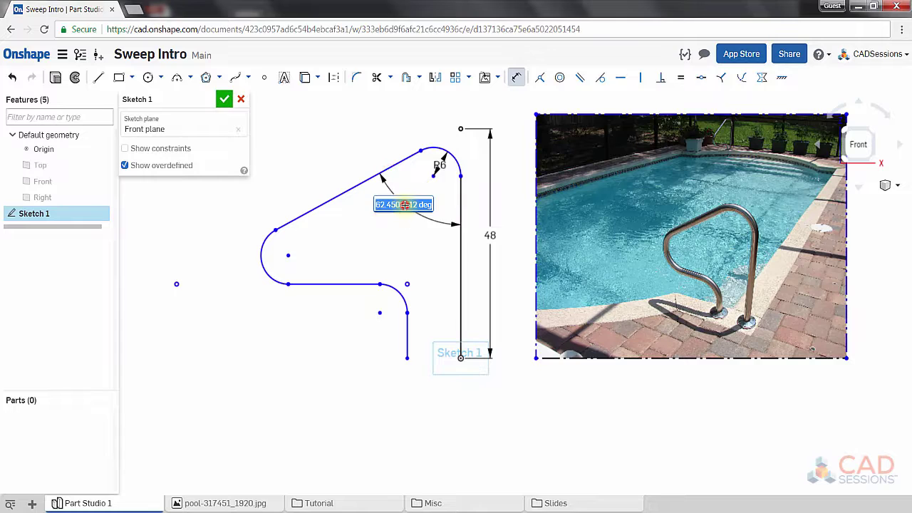
key("Return")
double_click(403, 204)
type("60")
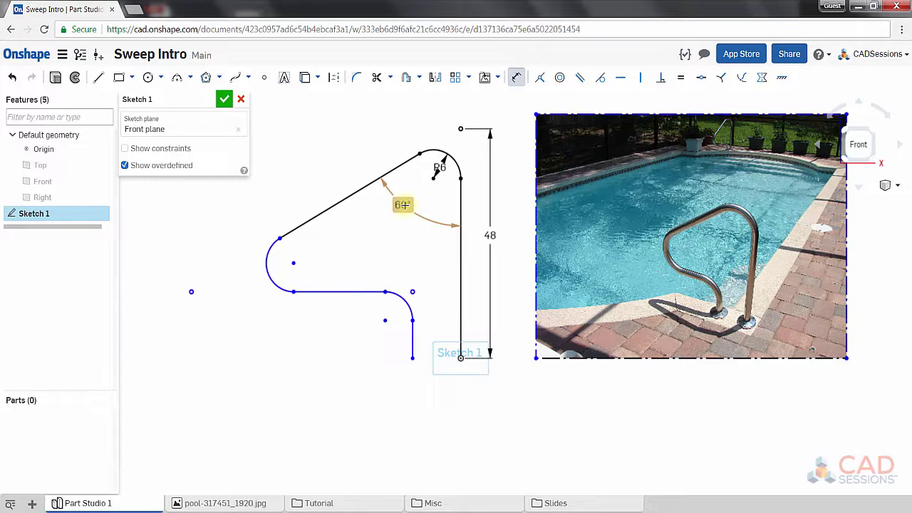
key("Return")
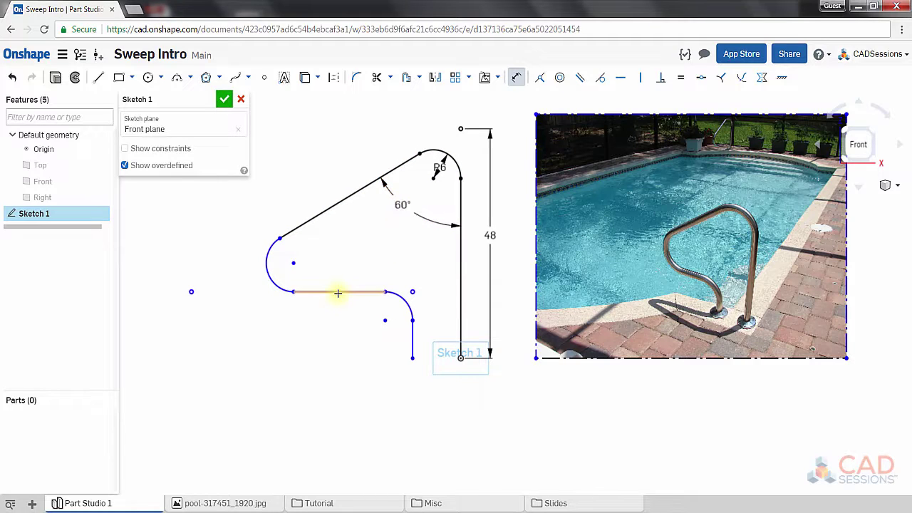
Set a 30° angle between the horizontal run and the slanted line.
left_click(338, 291)
left_click(315, 217)
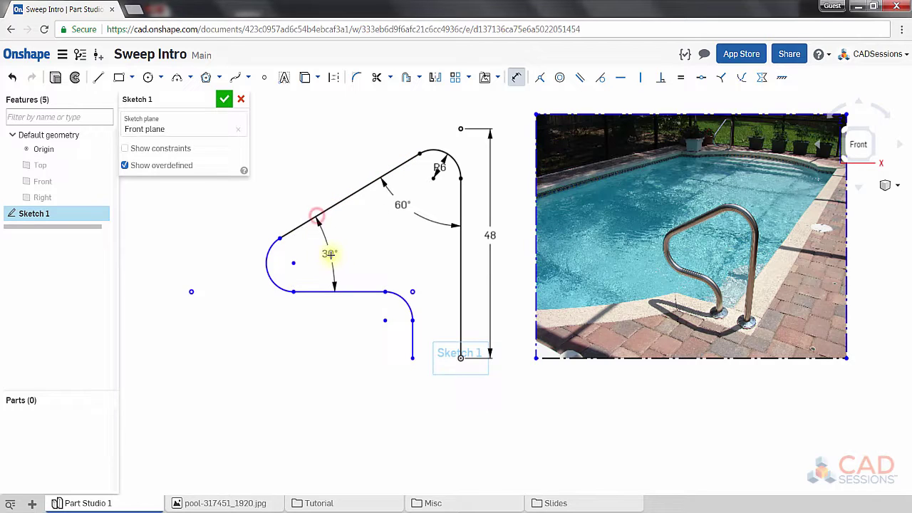
left_click(341, 260)
key("Return")
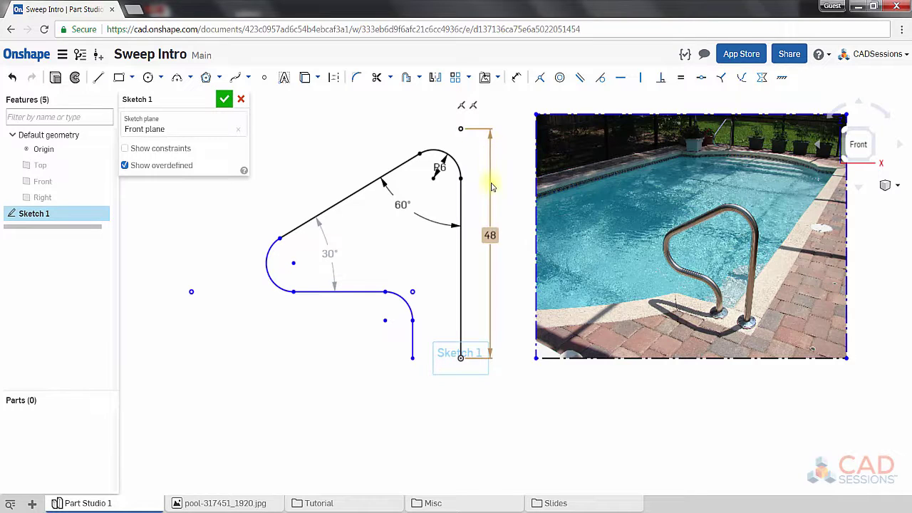
Delete the 48 height dimension and draw a horizontal construction line above the top arc.
left_click(493, 235)
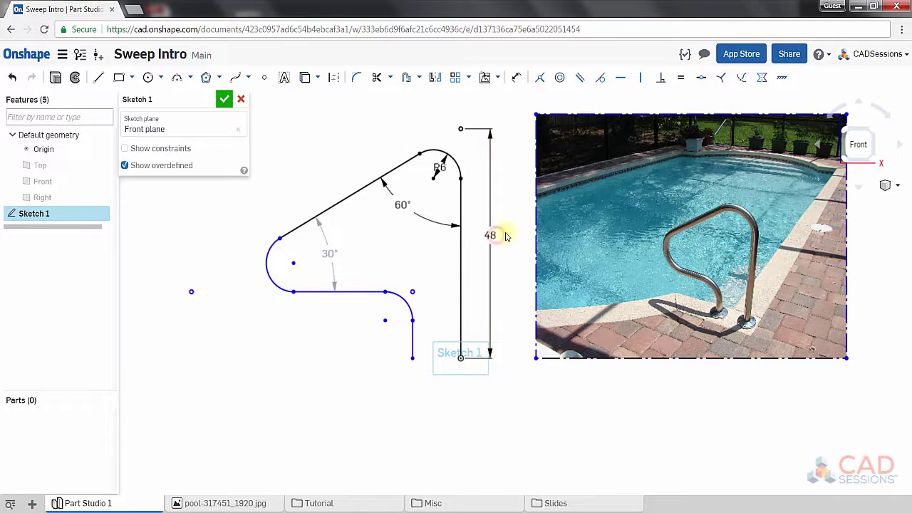
key("Delete")
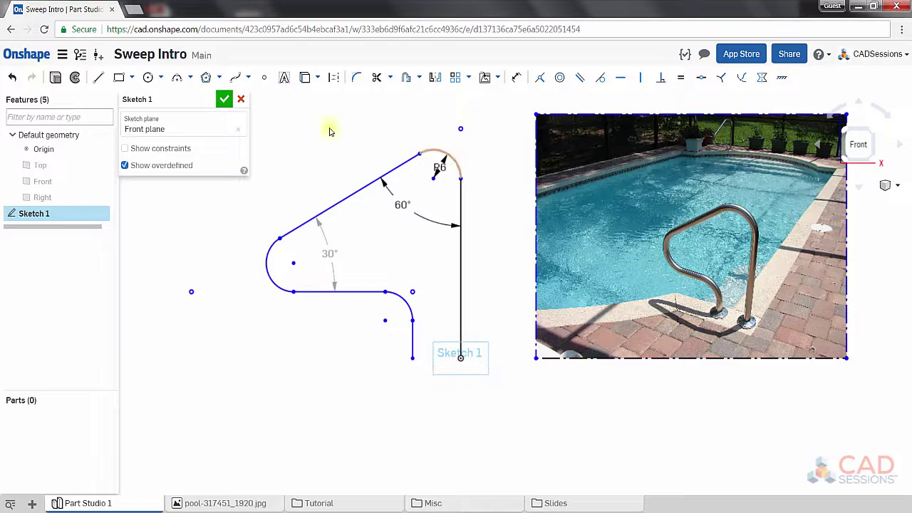
left_click(96, 77)
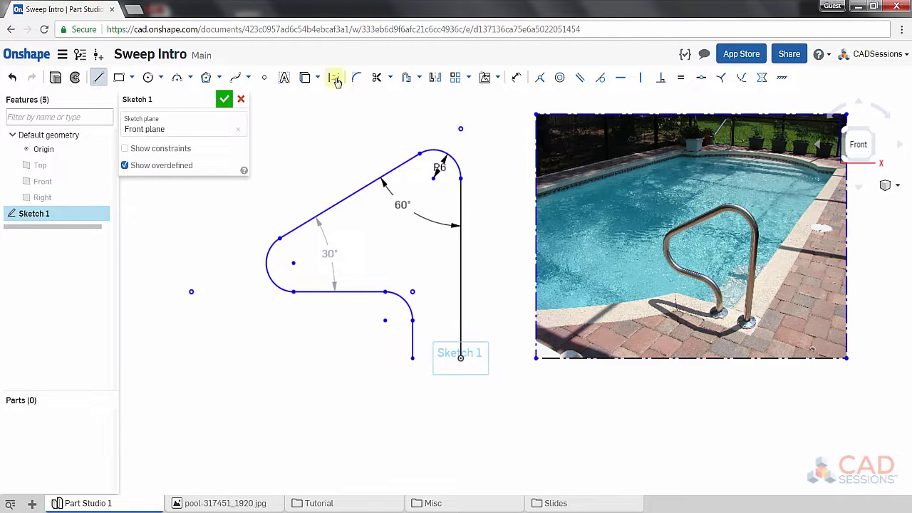
left_click(360, 118)
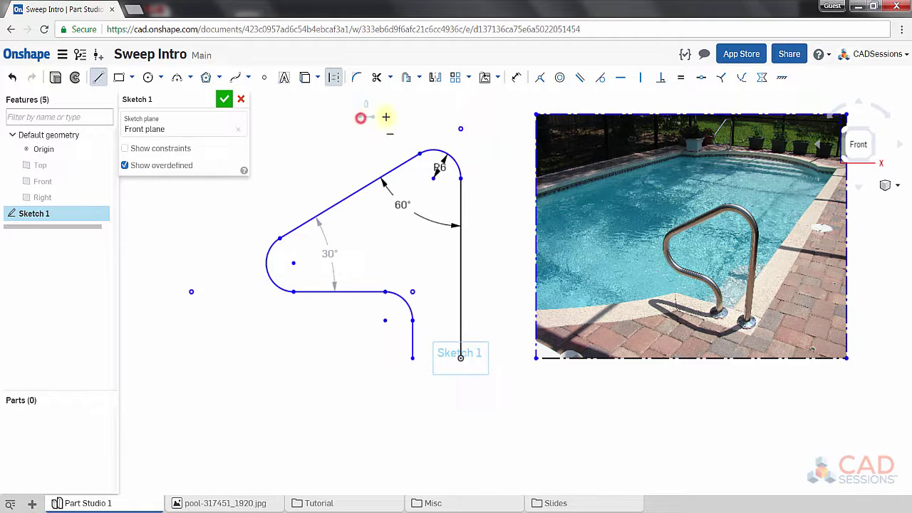
left_click(428, 117)
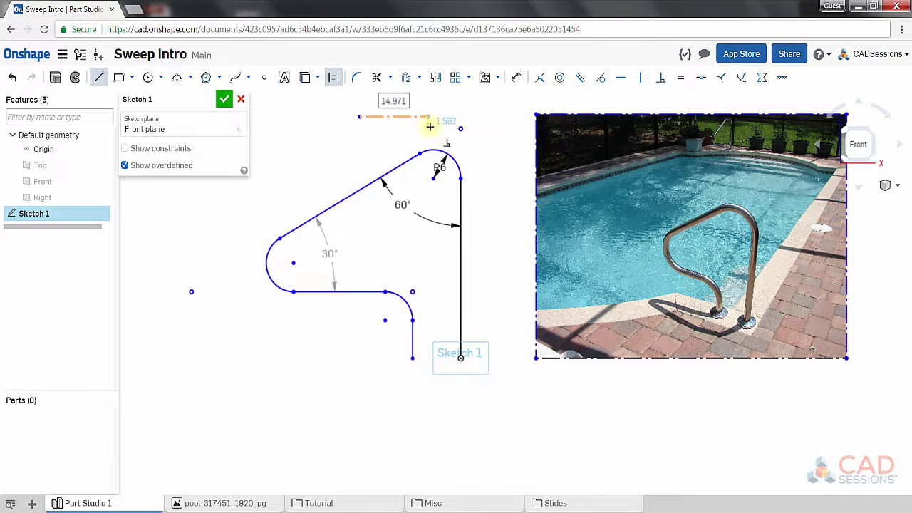
key("Escape")
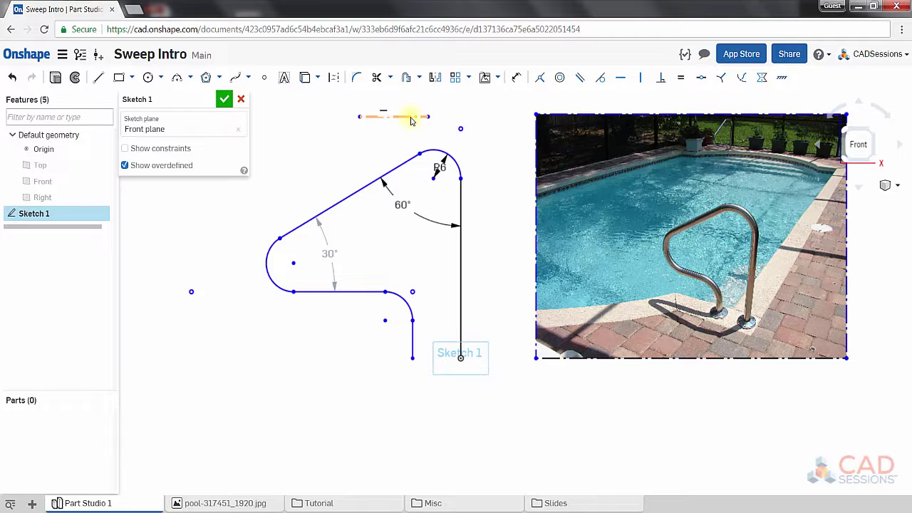
Make the construction line tangent to the top R6 arc.
left_click(410, 118)
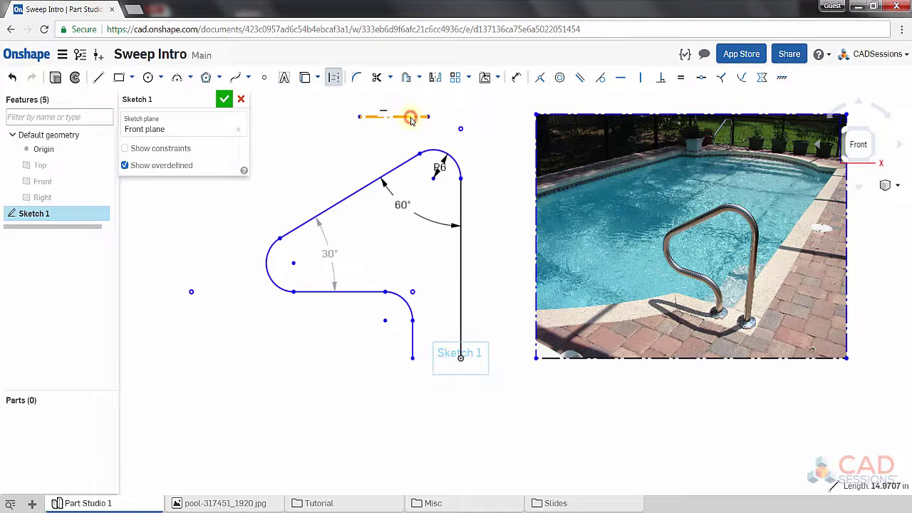
left_click(431, 148)
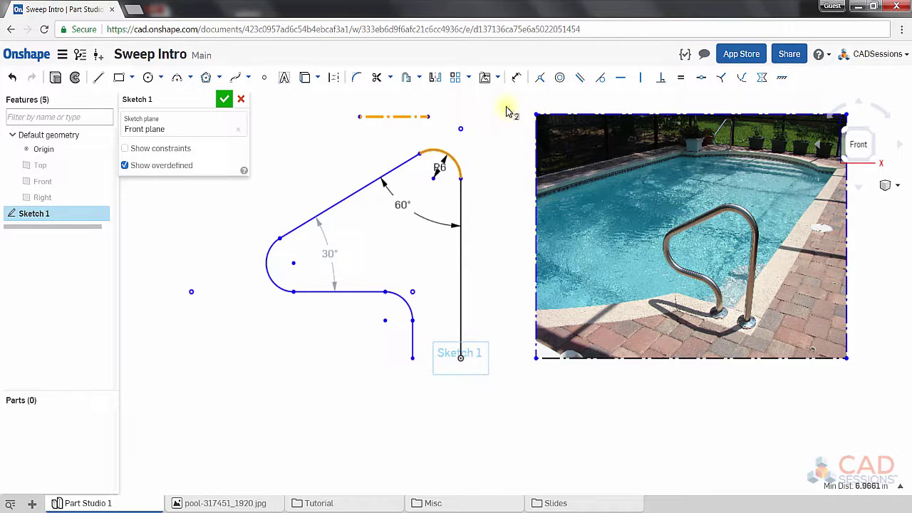
left_click(603, 80)
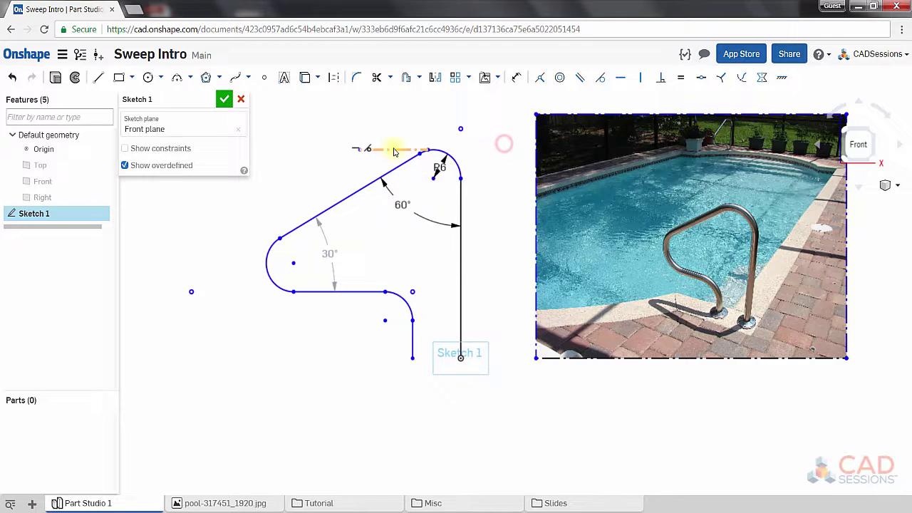
mouse_move(398, 148)
left_mouse_down()
mouse_move(403, 118)
mouse_move(404, 136)
mouse_move(458, 130)
mouse_move(483, 151)
left_mouse_up()
key("d")
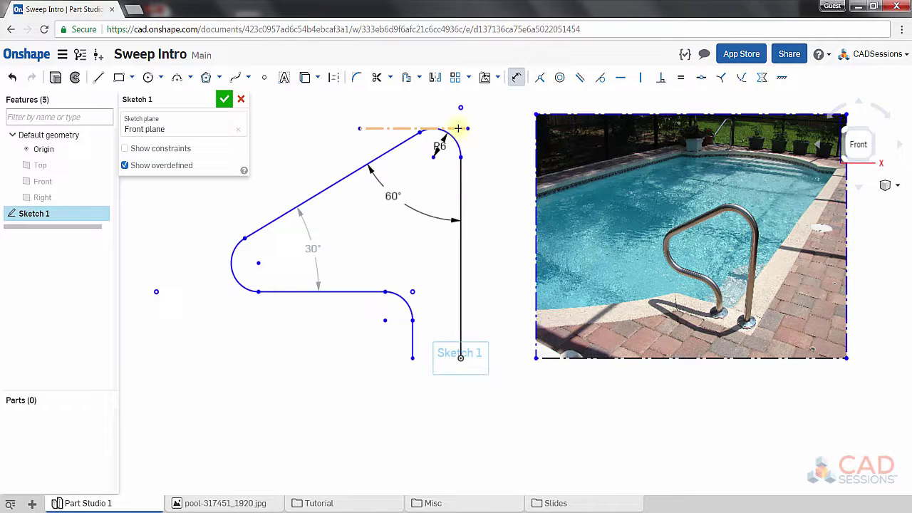
Dimension the tangent construction line to the leg's bottom point as 4ft (48).
left_click(458, 128)
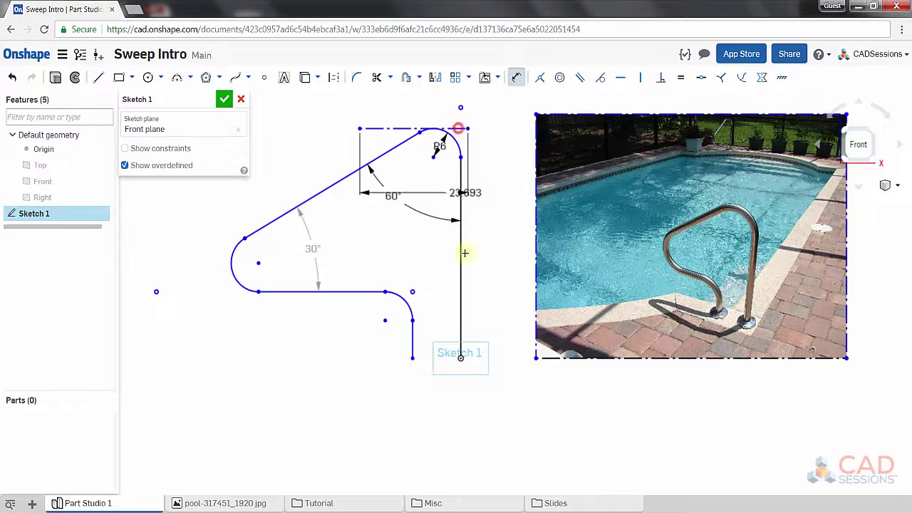
left_click(463, 356)
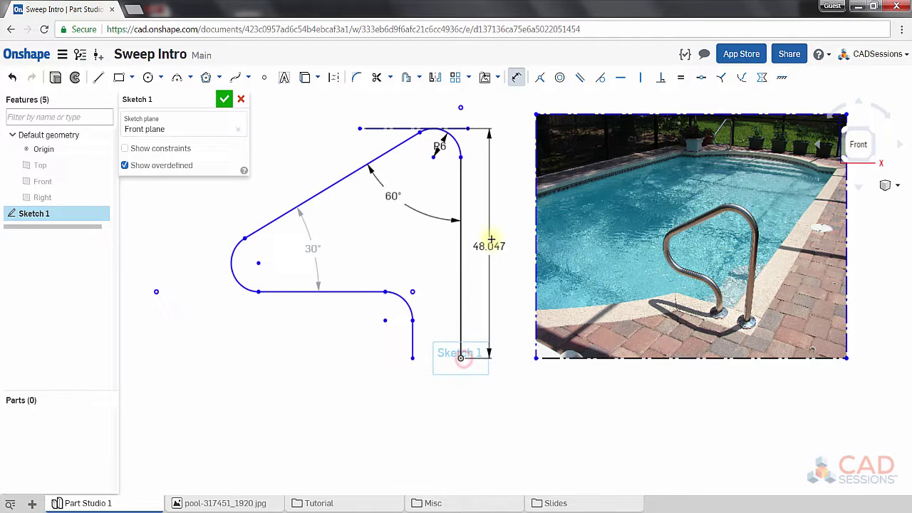
left_click(490, 238)
type("4")
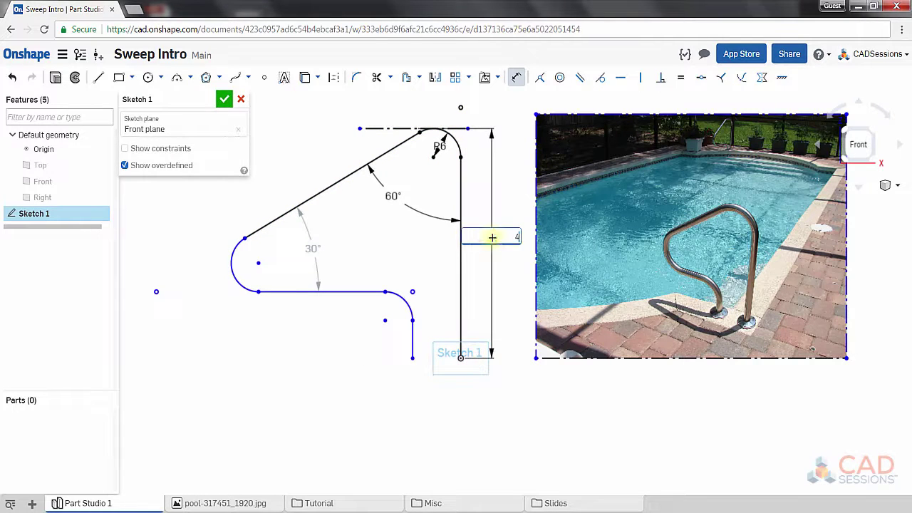
type("ft")
key("Return")
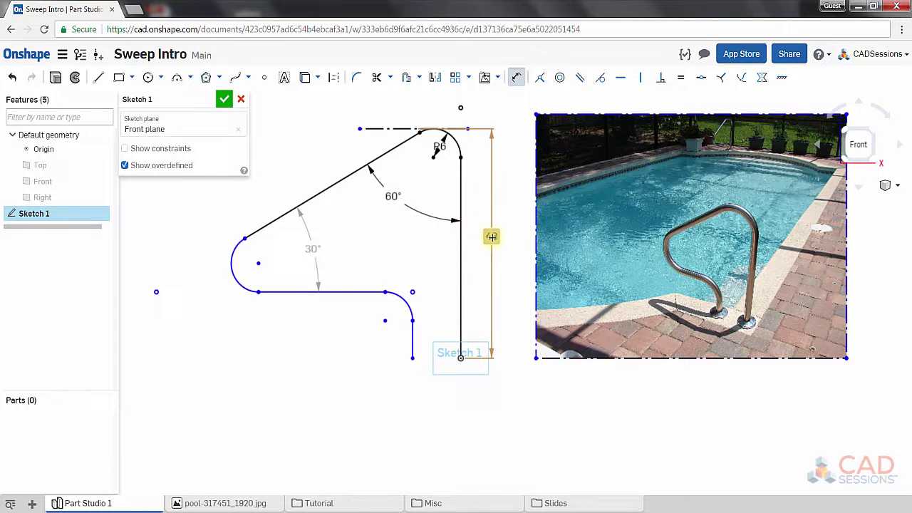
left_click(514, 215)
scroll(429, 127, "up", 5)
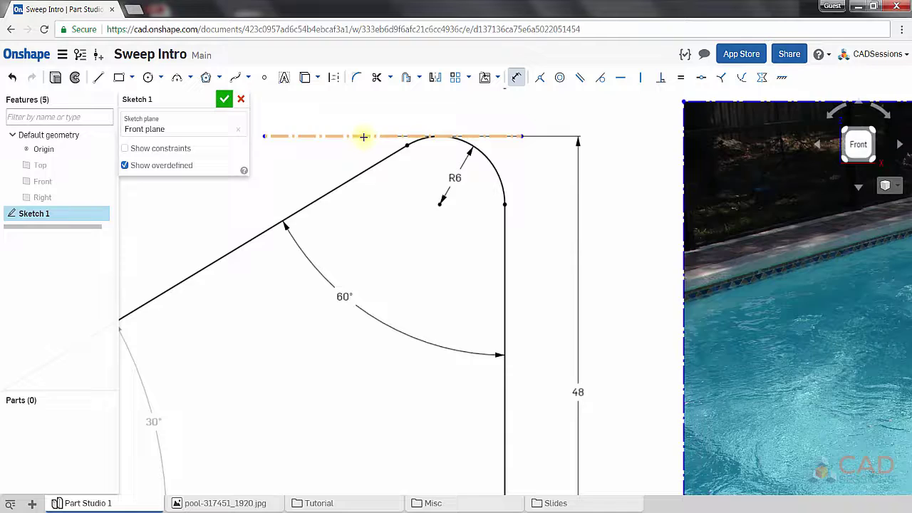
scroll(362, 138, "down", 4)
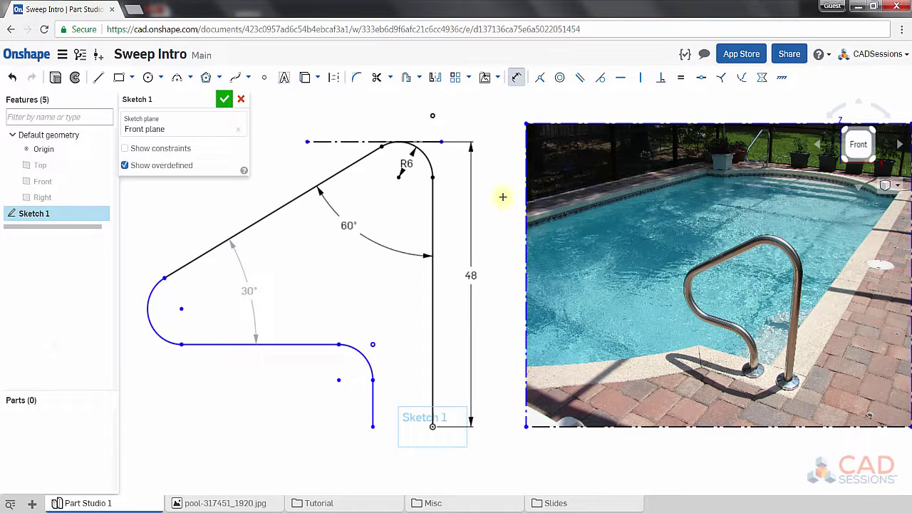
Dimension the leg spacing to 12 and the lower run 12 above the origin.
left_click(433, 368)
left_click(375, 398)
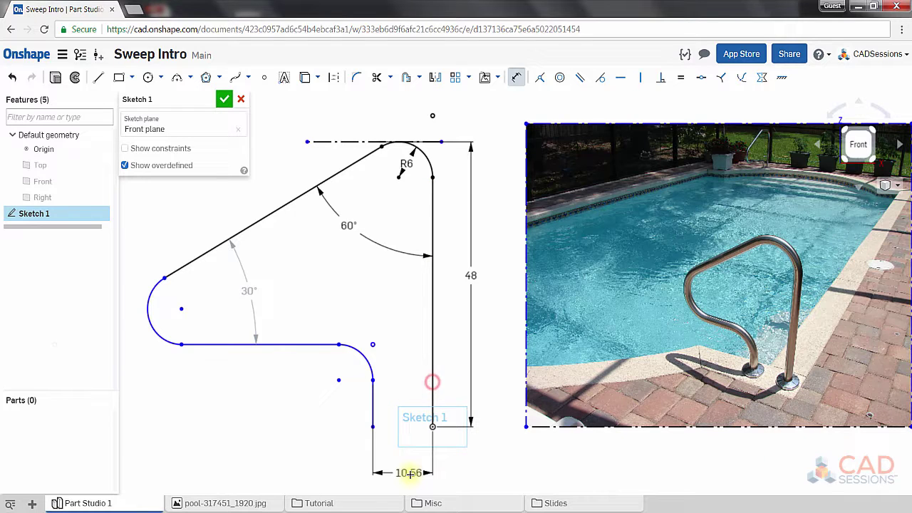
left_click(407, 475)
type("12")
key("Return")
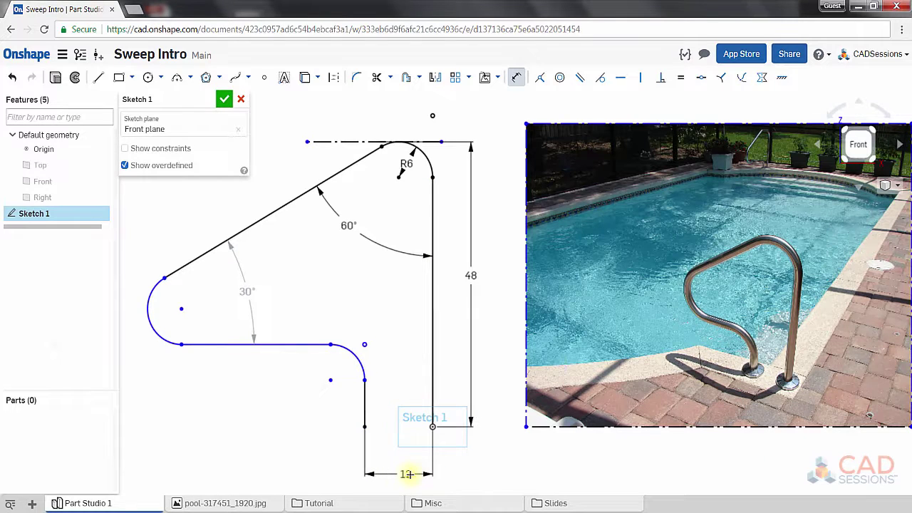
left_click(292, 347)
left_click(433, 426)
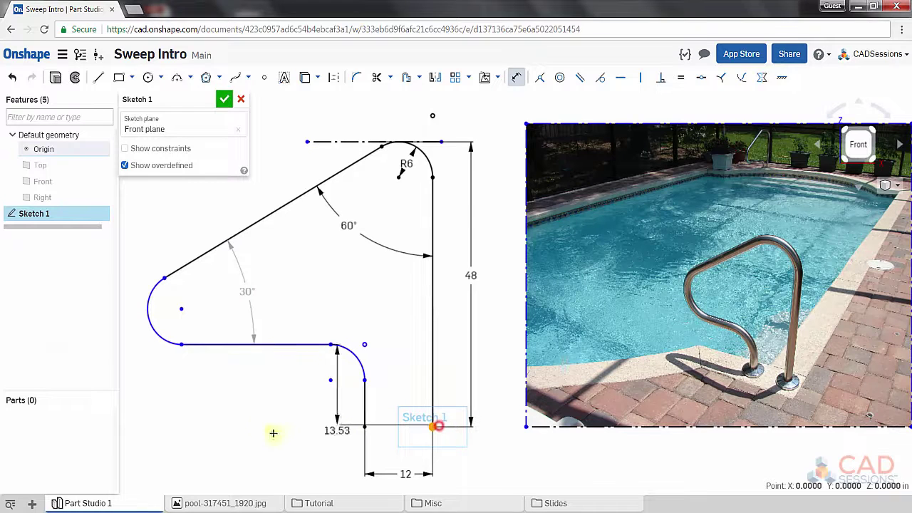
left_click(227, 398)
type("12")
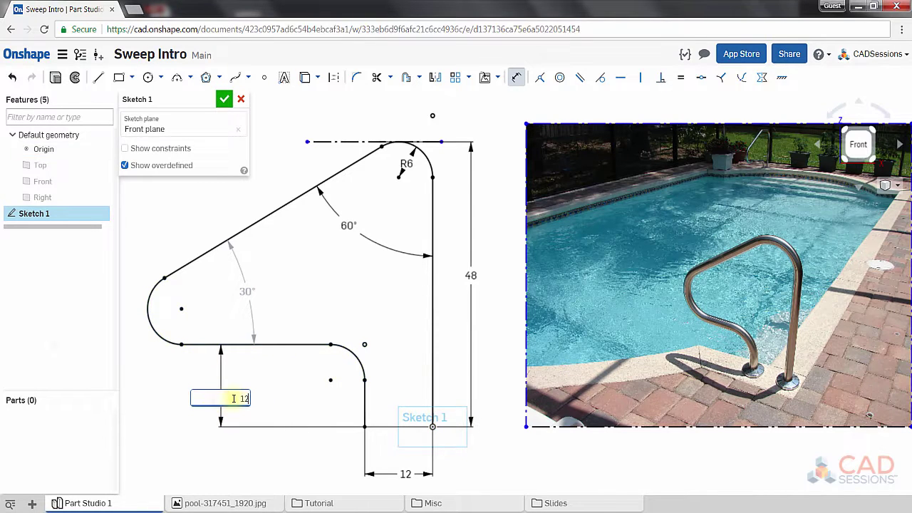
key("Return")
Change the top bend's fillet radius from R6 to R10.
scroll(234, 399, "down", 3)
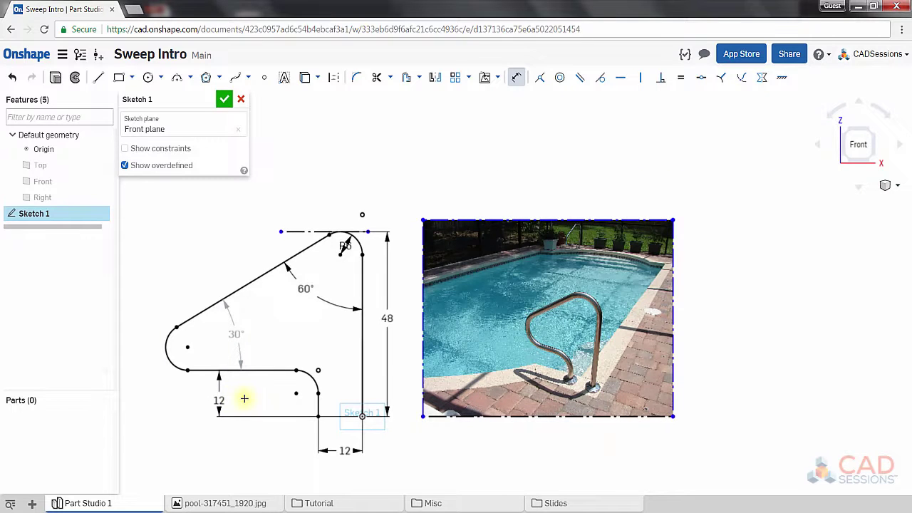
scroll(307, 332, "up", 1)
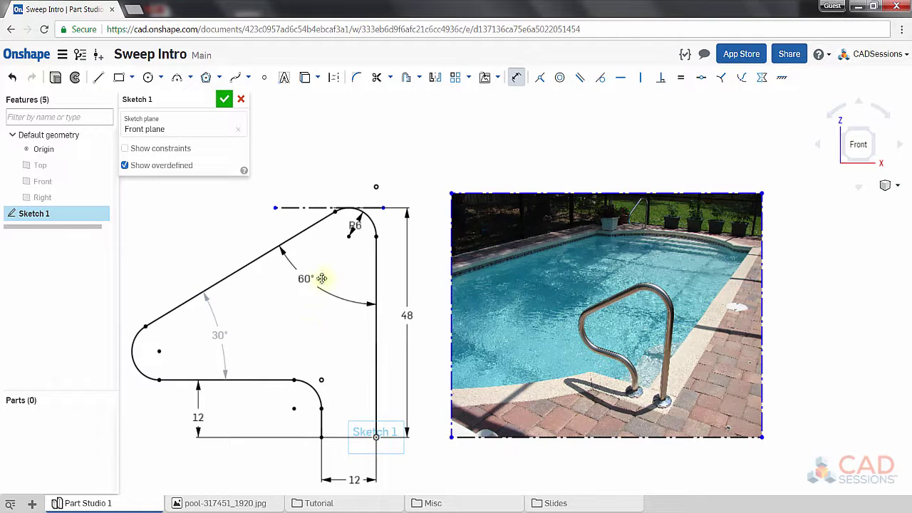
double_click(357, 226)
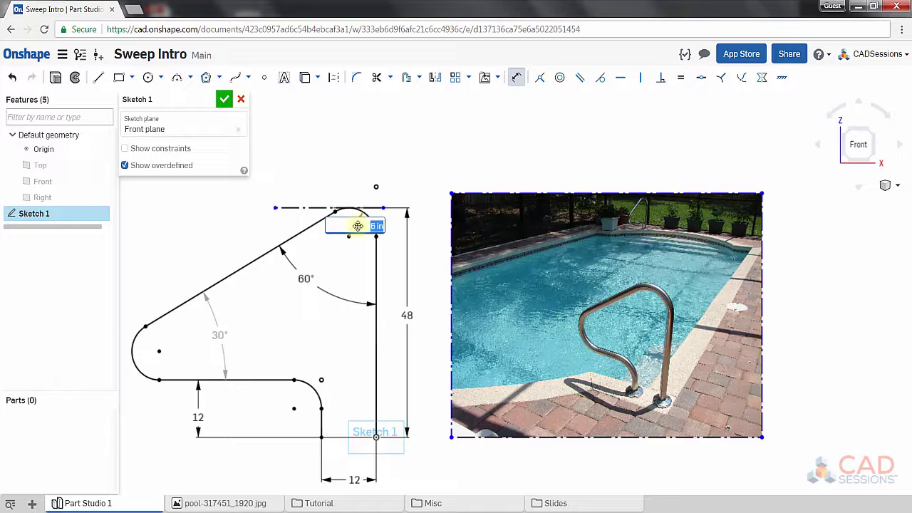
key("Return")
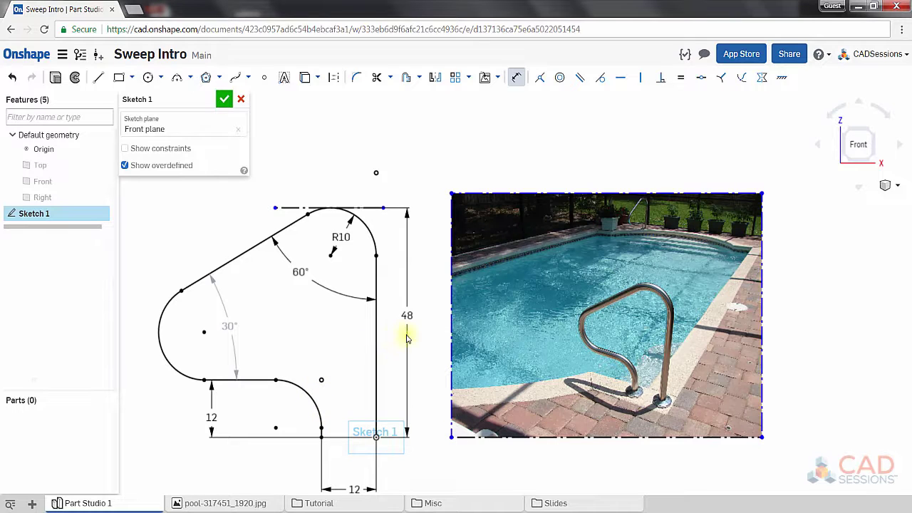
Finish the path sketch and orbit the model to a tilted 3D view.
left_click(223, 98)
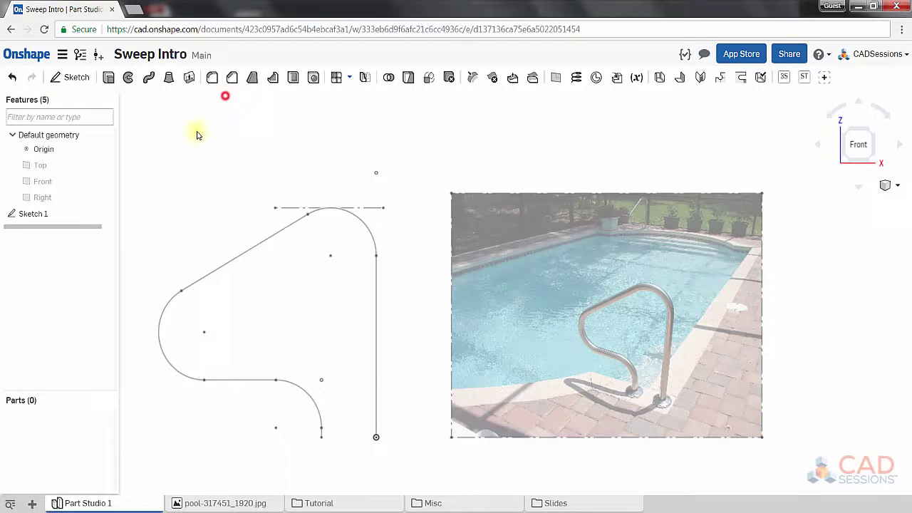
scroll(198, 143, "down", 3)
mouse_move(237, 256)
right_mouse_down()
mouse_move(230, 195)
mouse_move(245, 271)
right_mouse_up()
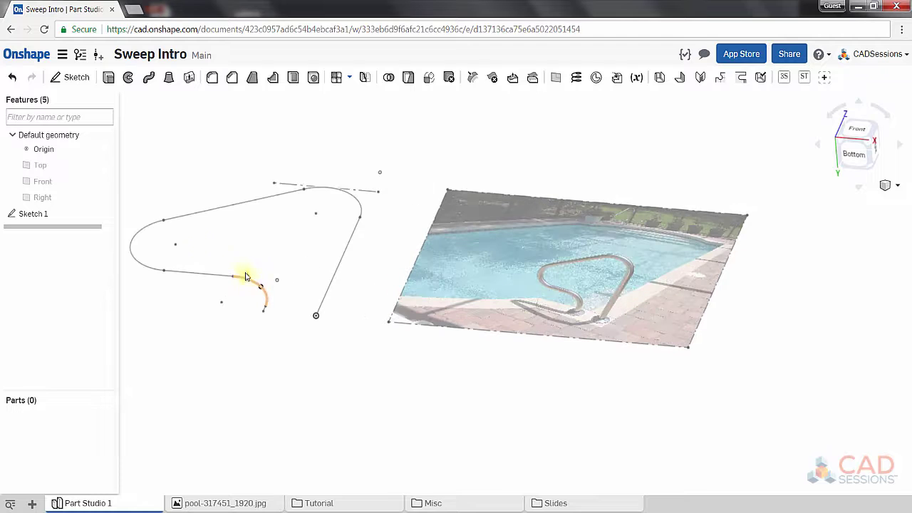
Start a new Plane 1 feature, which defaults to a 1 in offset.
left_click(67, 165)
scroll(314, 317, "up", 5)
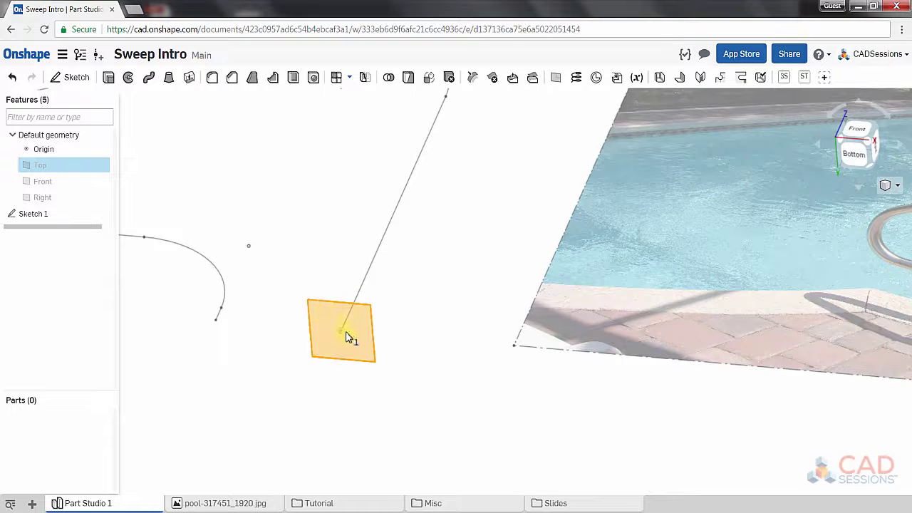
scroll(349, 335, "down", 5)
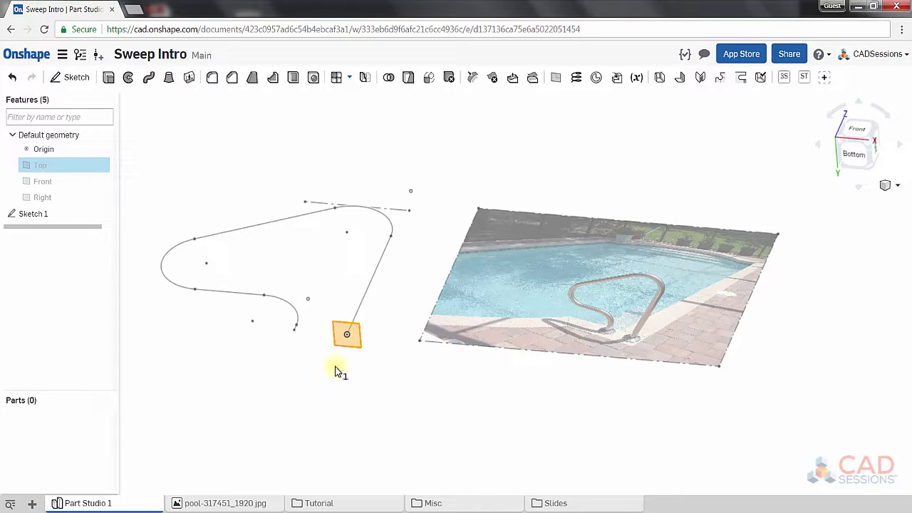
left_click(384, 478)
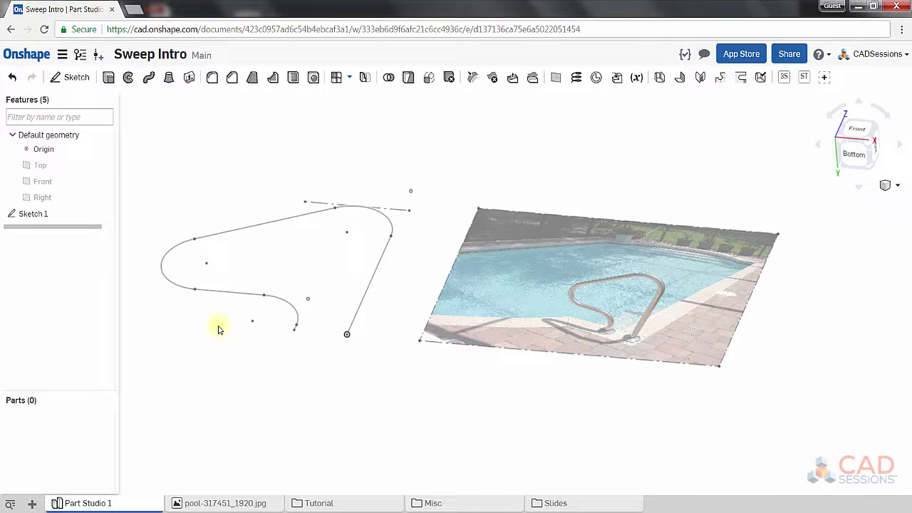
left_click(556, 77)
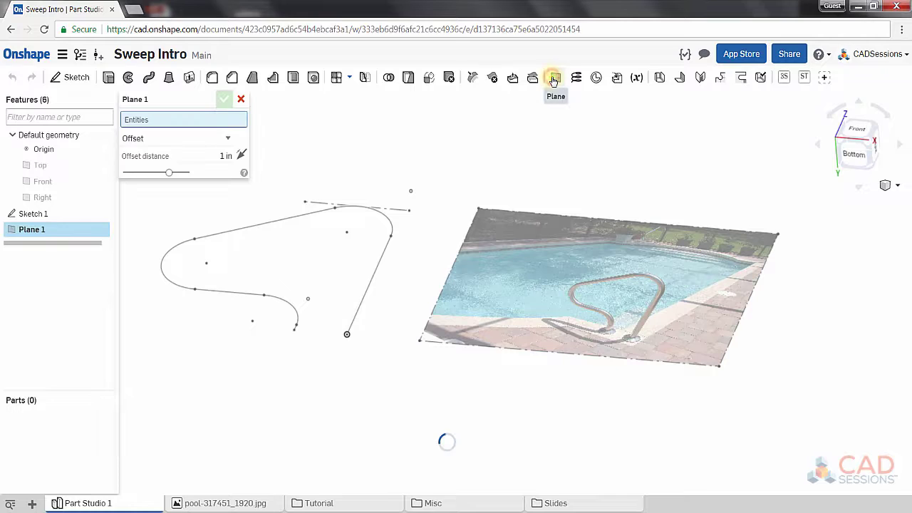
Create Plane 1 as a Point Normal plane at the tall leg's bottom vertex, perpendicular to the leg.
left_click(228, 140)
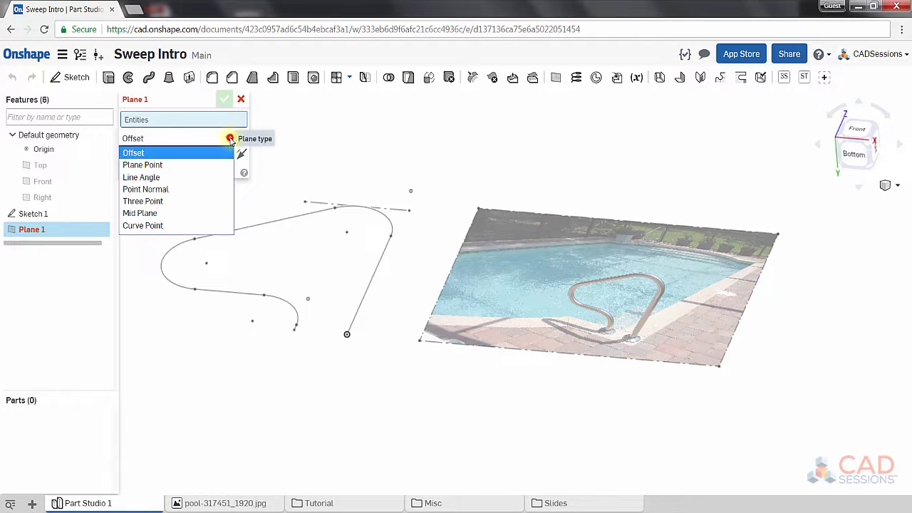
left_click(203, 191)
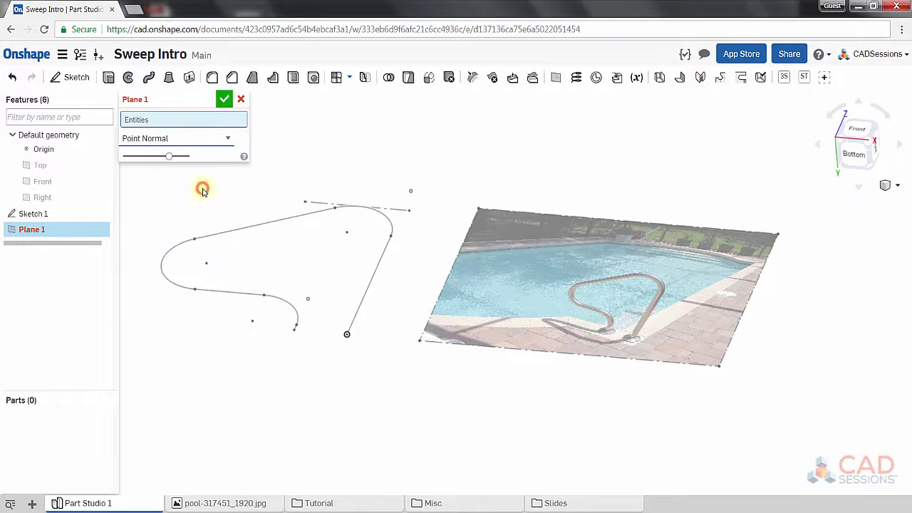
left_click(198, 121)
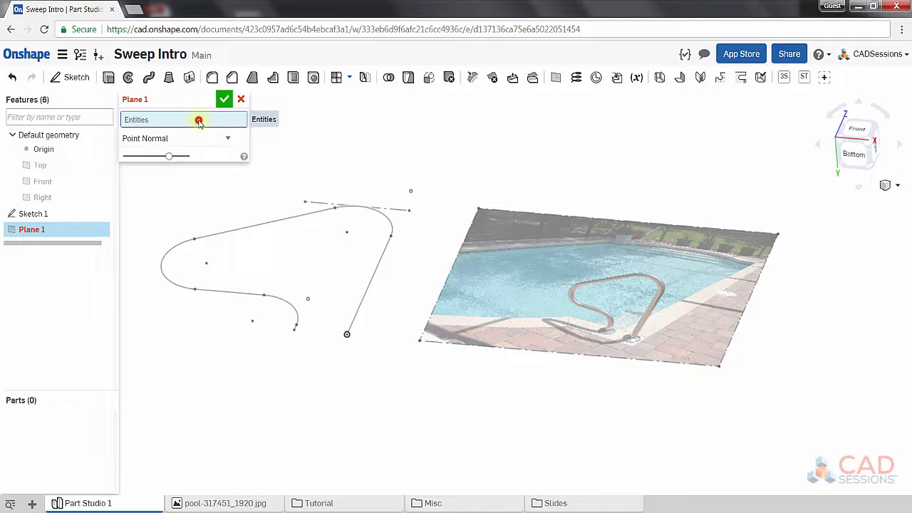
scroll(322, 265, "up", 3)
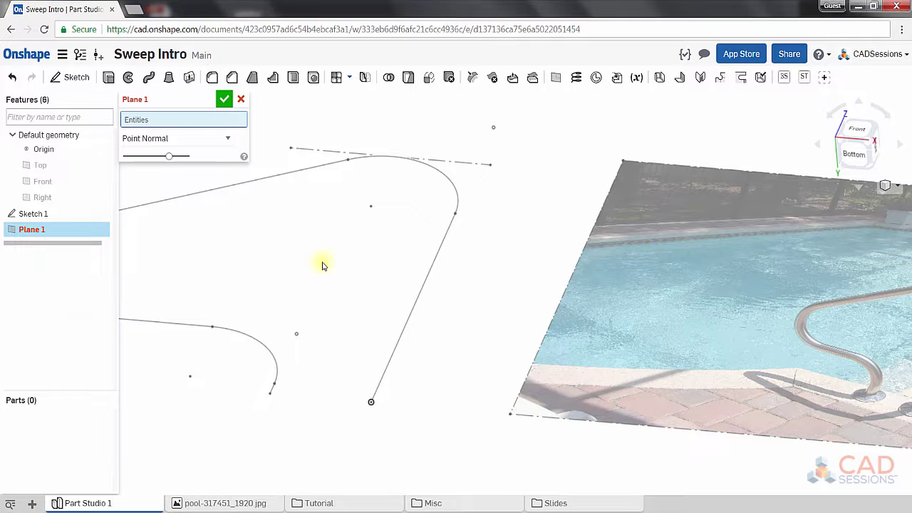
left_click(371, 402)
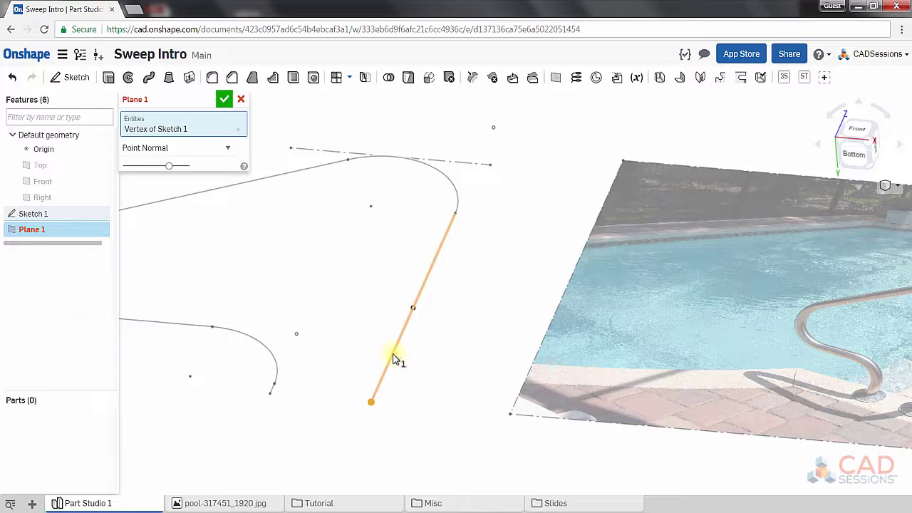
left_click(394, 359)
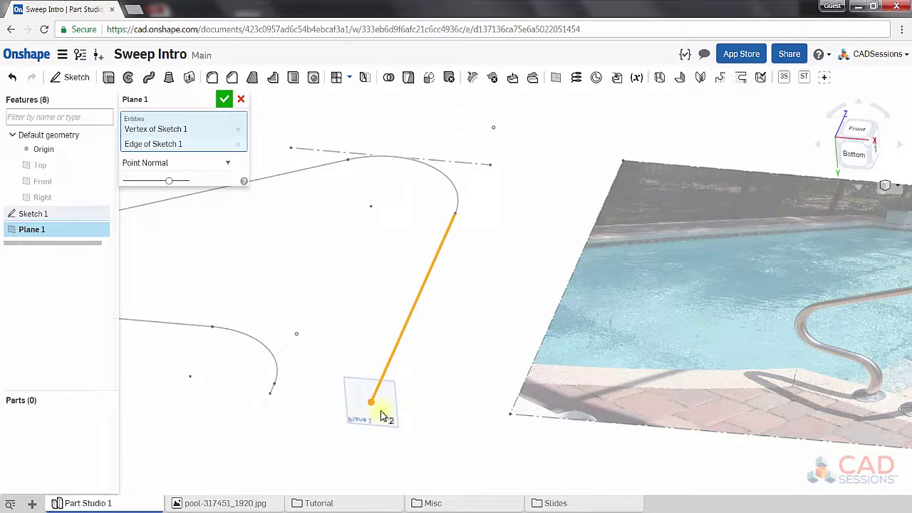
scroll(382, 415, "up", 3)
scroll(352, 416, "down", 3)
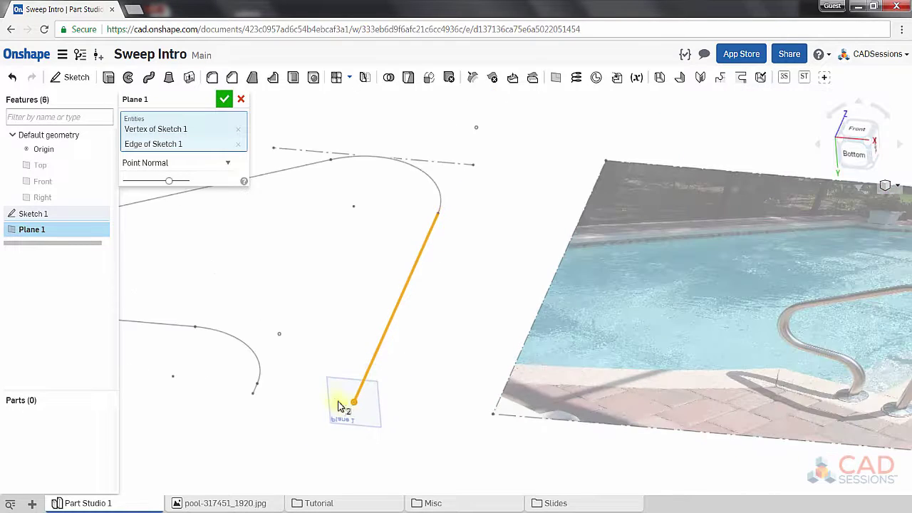
scroll(339, 406, "down", 2)
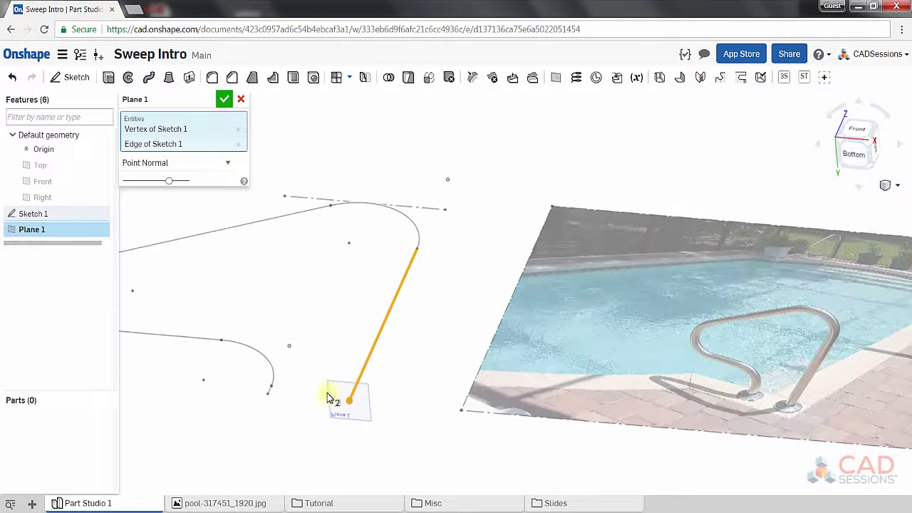
left_click(224, 100)
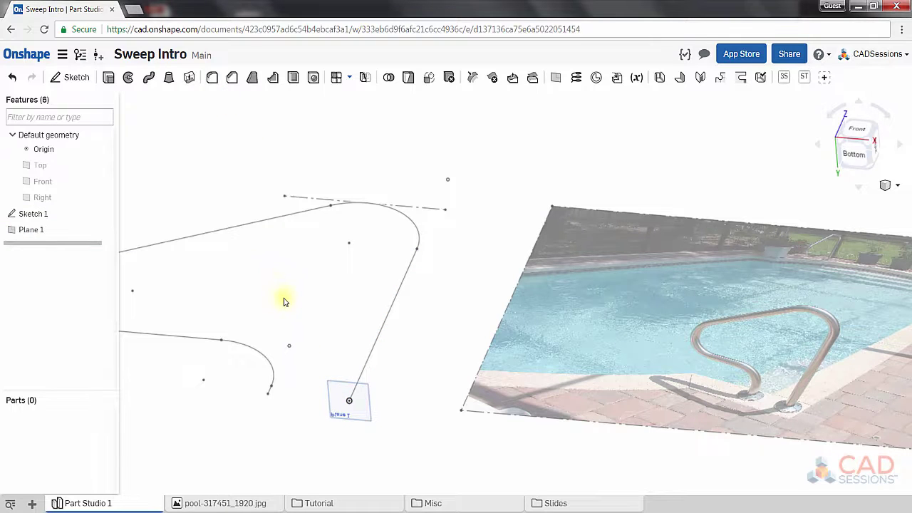
Sketch on Plane 1 a centre-point circle centred on the path's end point.
scroll(289, 301, "down", 4)
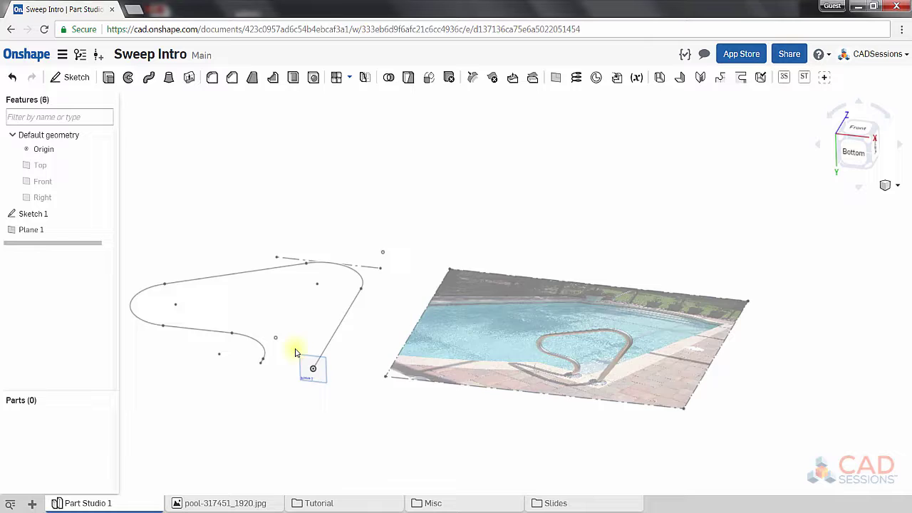
scroll(306, 354, "up", 5)
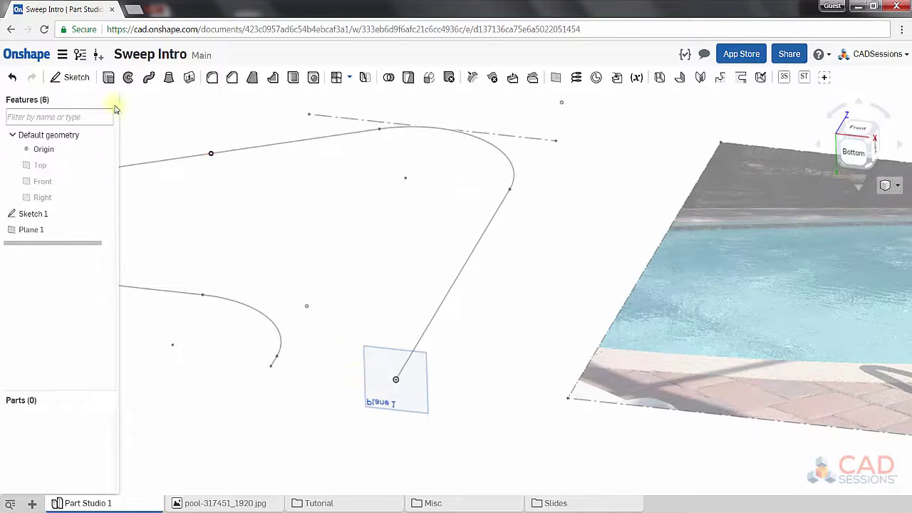
left_click(74, 77)
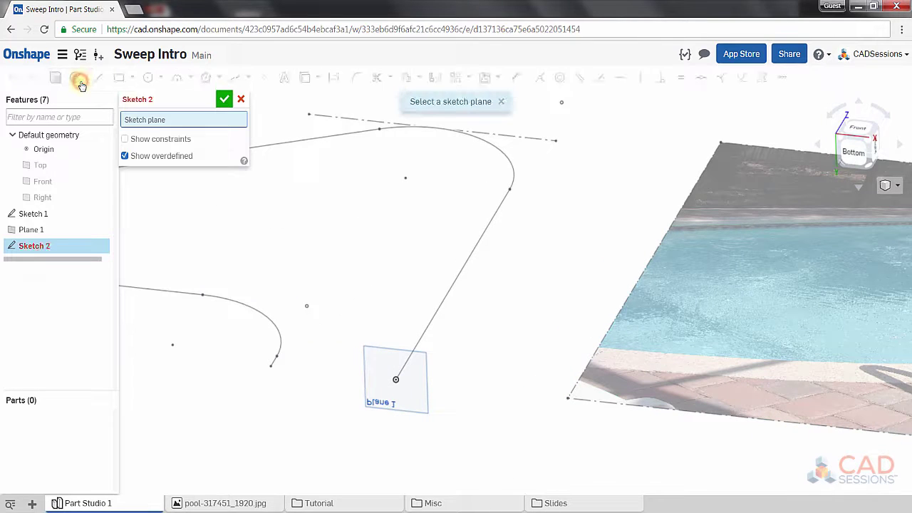
left_click(381, 369)
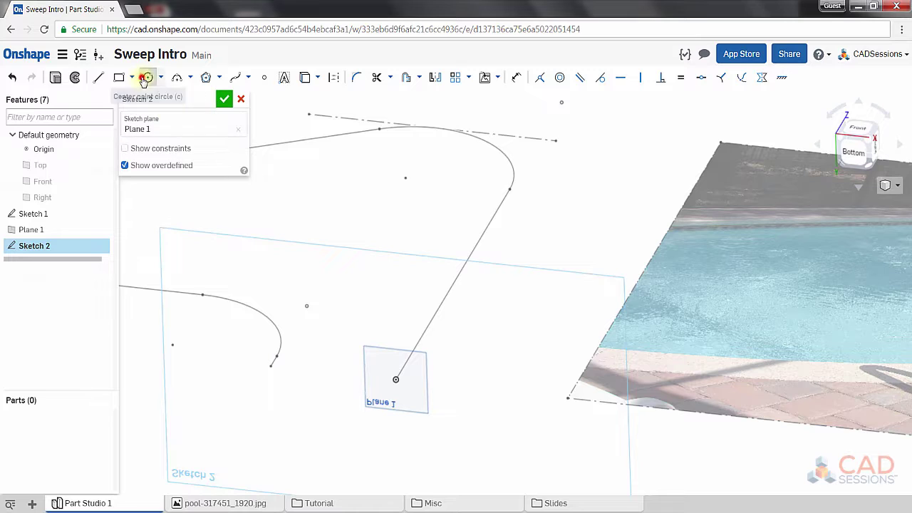
left_click(148, 77)
left_click(396, 379)
left_click(412, 371)
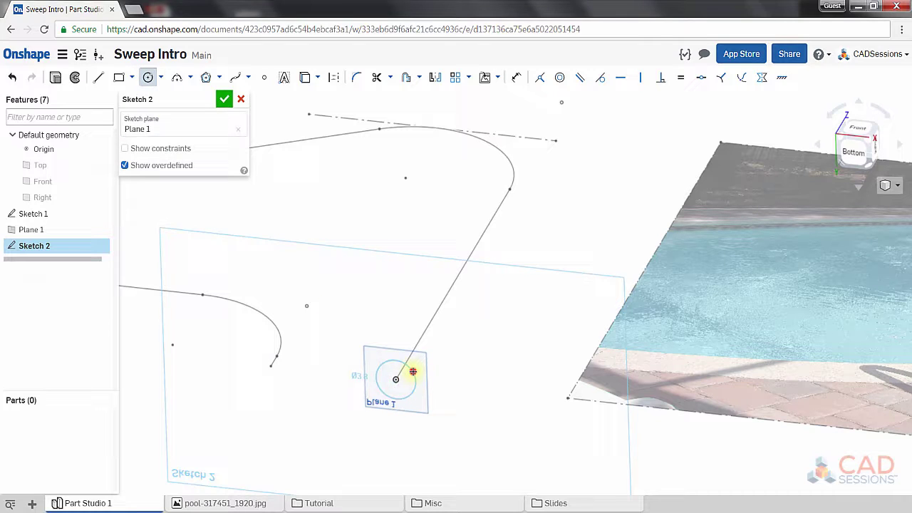
Dimension the circle to a diameter of 3 and finish Sketch 2.
left_click(518, 76)
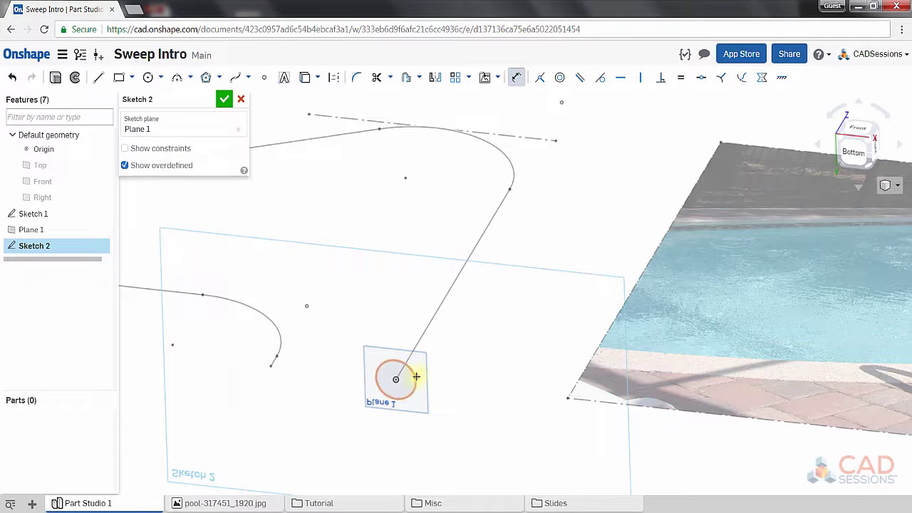
left_click(415, 374)
left_click(468, 376)
type("3")
key("Return")
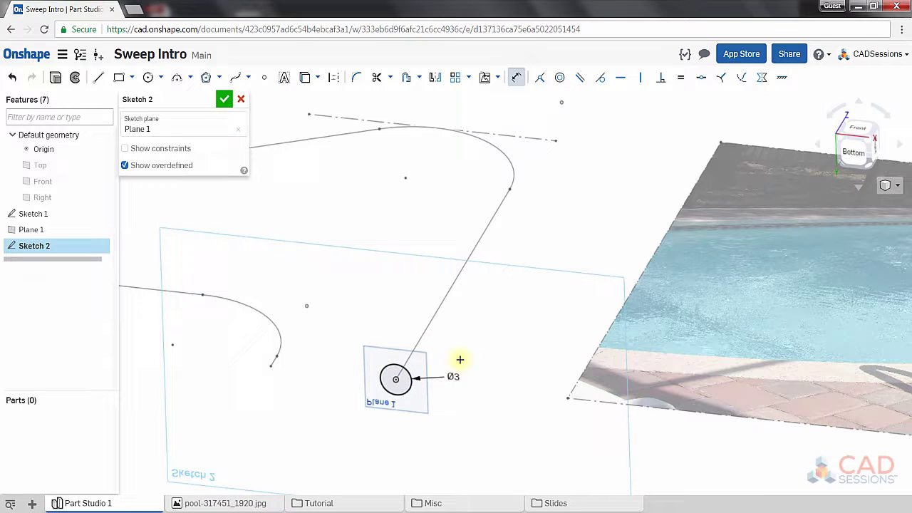
left_click(224, 99)
scroll(482, 361, "down", 4)
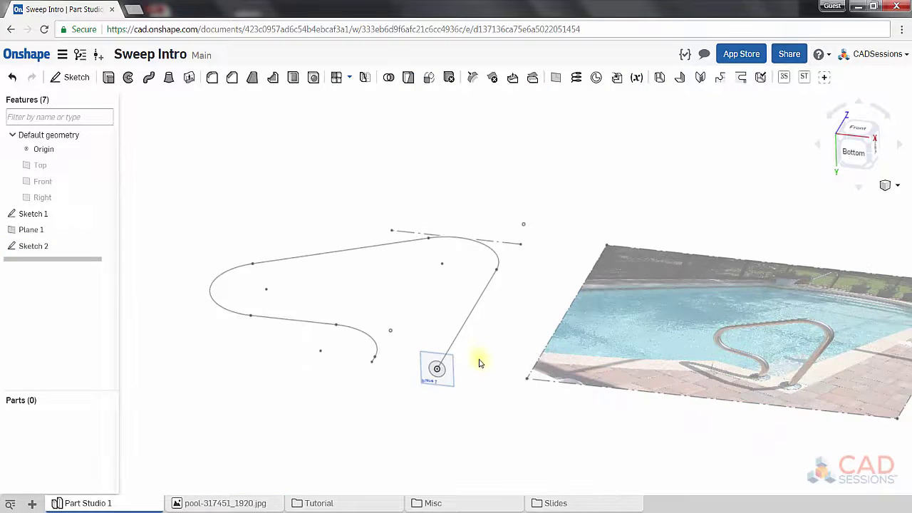
Start a solid Sweep with the Sketch 2 circle as its profile.
scroll(307, 214, "up", 2)
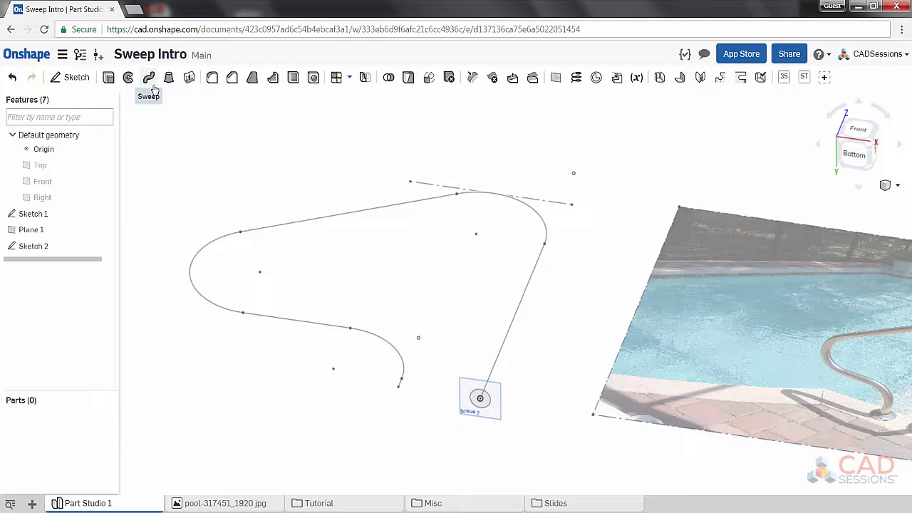
left_click(149, 78)
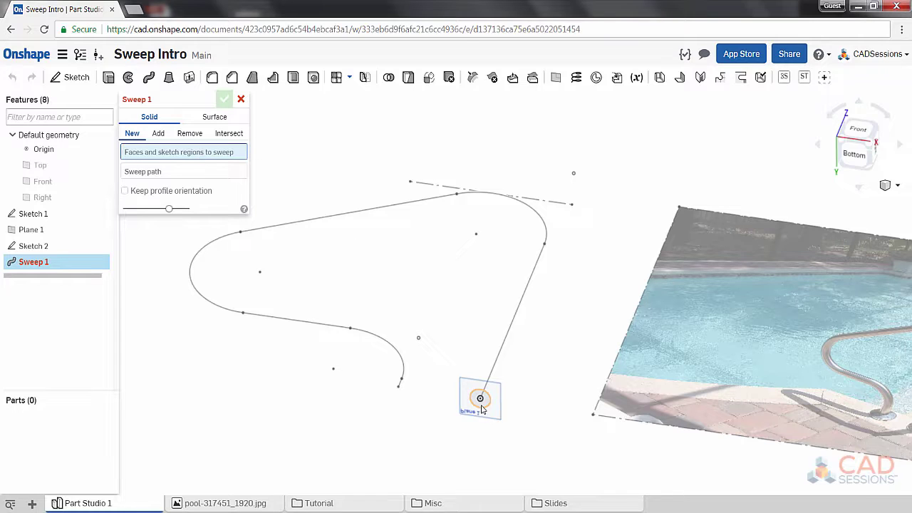
left_click(482, 407)
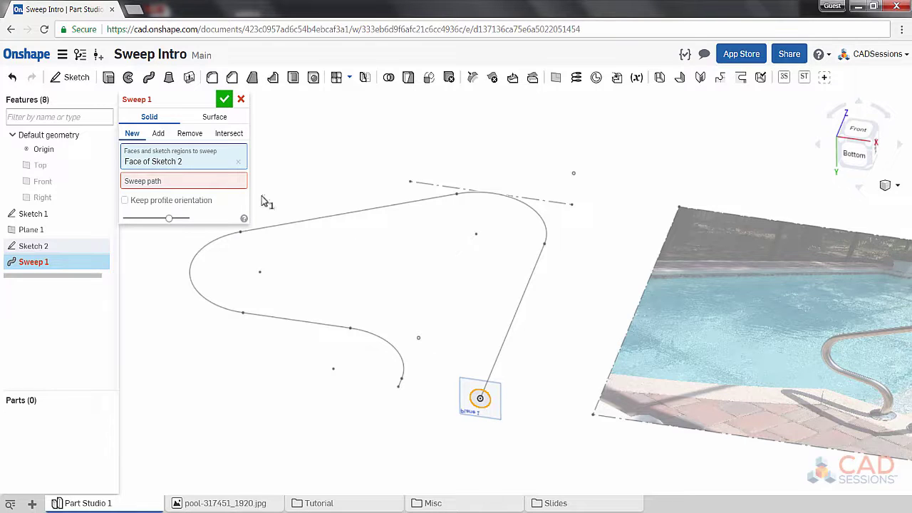
left_click(205, 184)
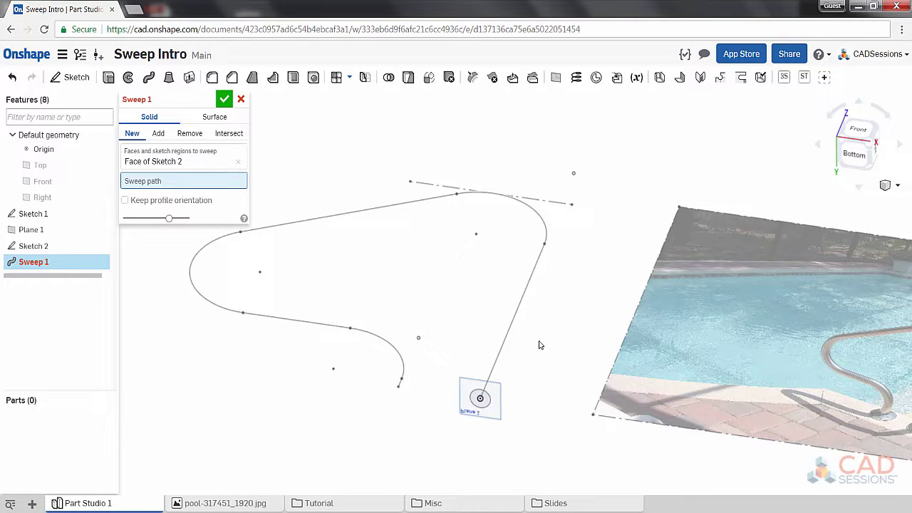
Add the six Sketch 1 edges, lines and arcs, to the sweep path one by one.
left_click(525, 306)
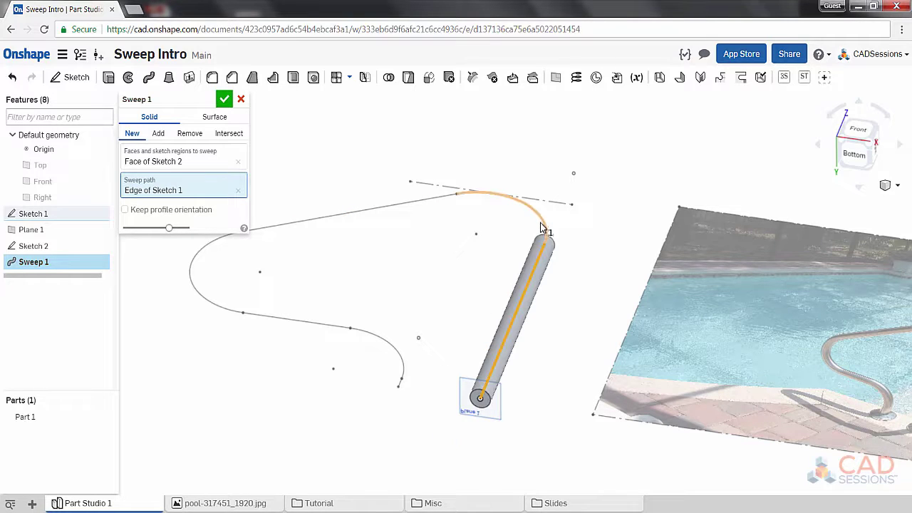
left_click(543, 226)
left_click(426, 201)
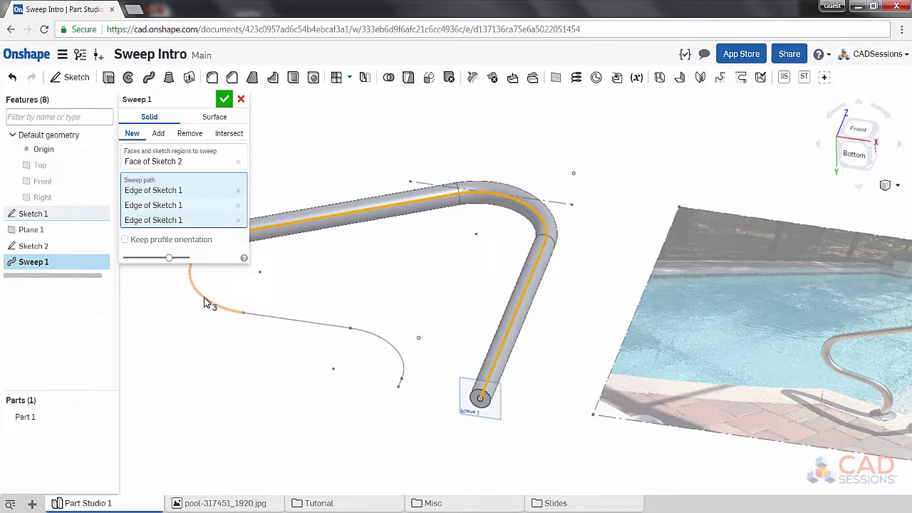
left_click(240, 316)
left_click(268, 317)
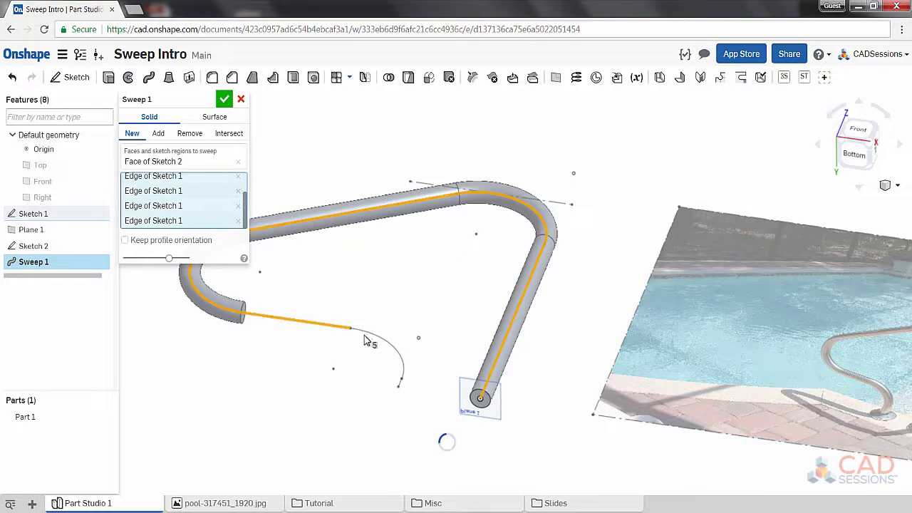
left_click(416, 369)
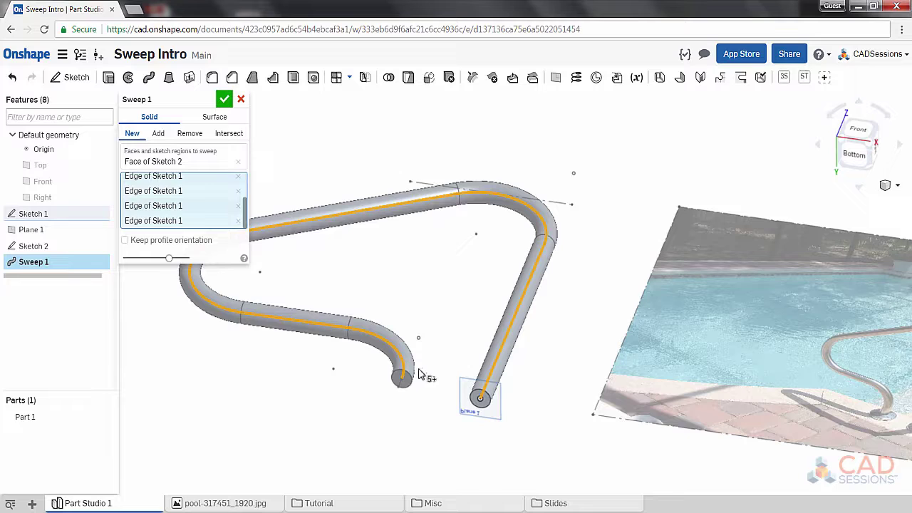
Remove the individually picked edges from the sweep path list.
left_click(239, 220)
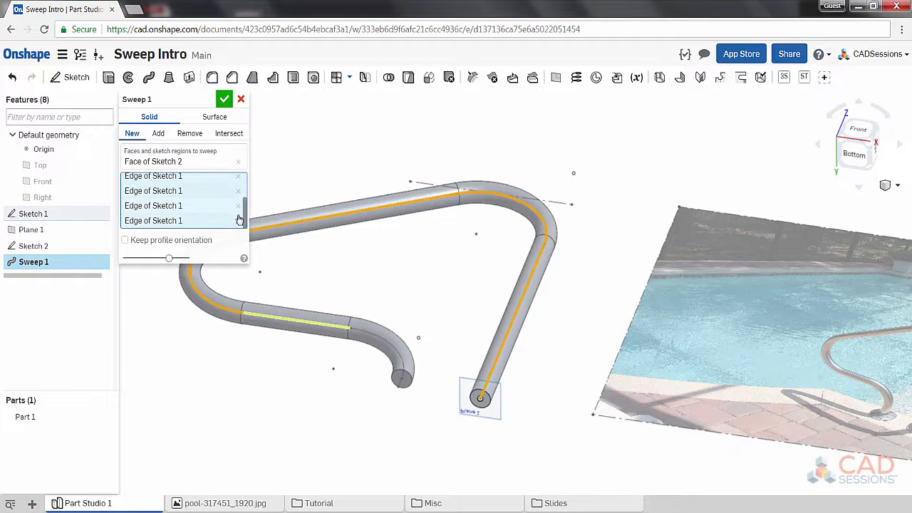
left_click(238, 206)
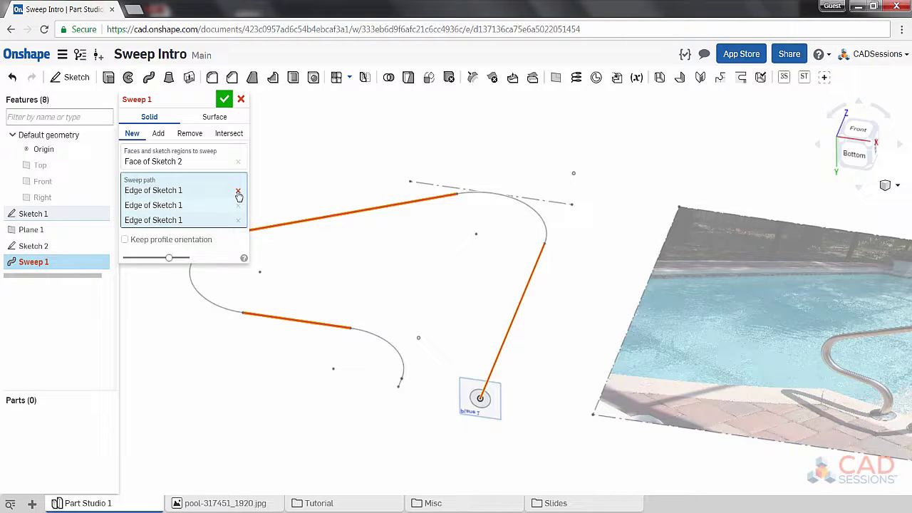
left_click(238, 207)
left_click(239, 207)
Use the whole of Sketch 1 as the sweep path and confirm, creating the tubular Part 1.
left_click(238, 190)
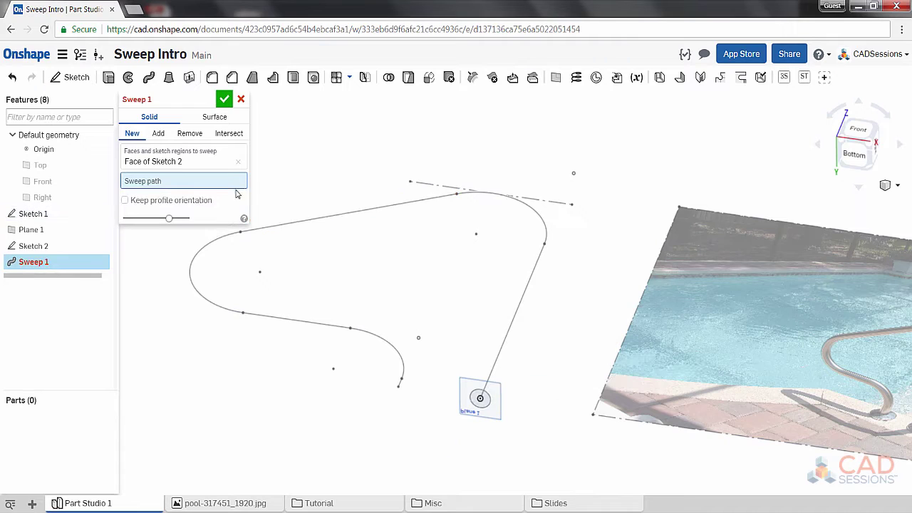
left_click(64, 217)
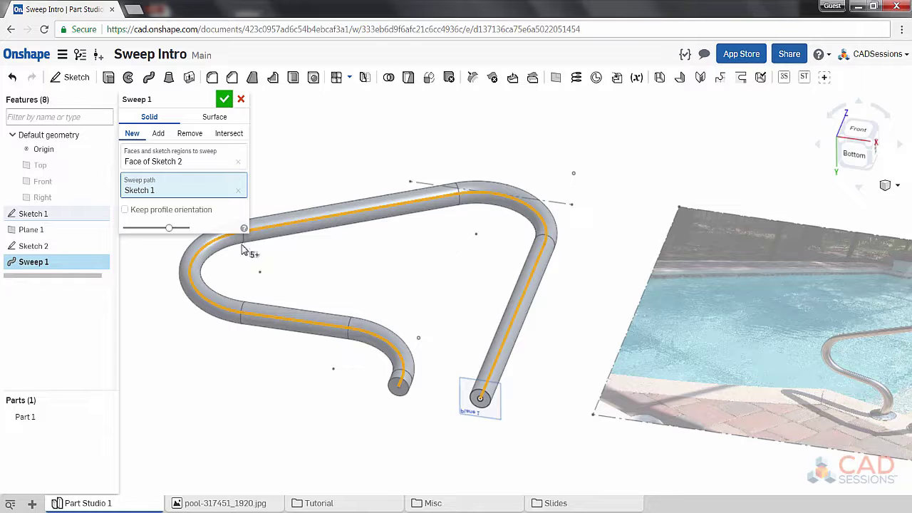
mouse_move(171, 234)
left_mouse_down()
mouse_move(127, 230)
mouse_move(208, 233)
mouse_move(147, 232)
mouse_move(173, 226)
left_mouse_up()
scroll(479, 189, "up", 5)
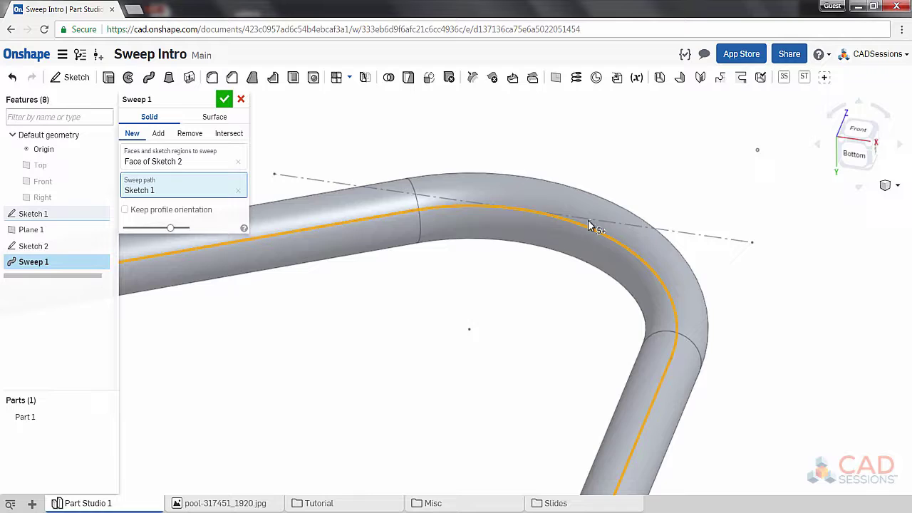
scroll(563, 236, "down", 5)
scroll(545, 279, "up", 4)
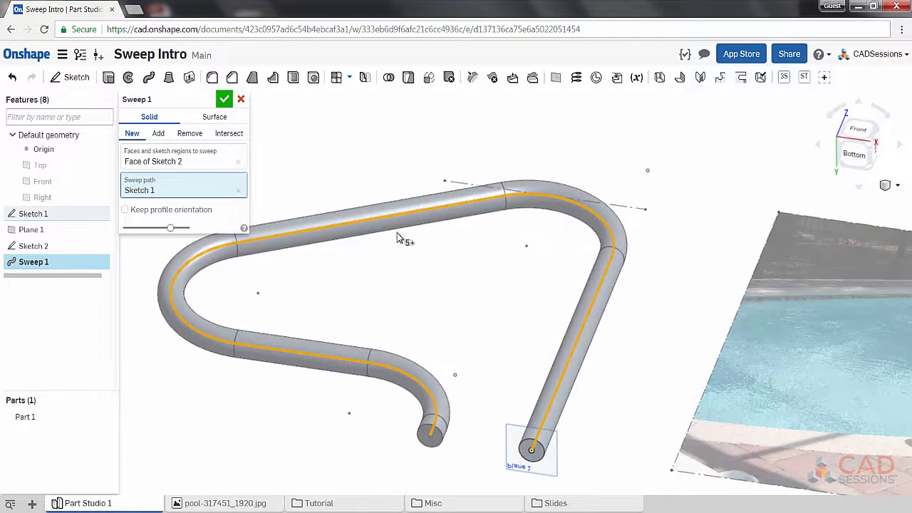
left_click(224, 101)
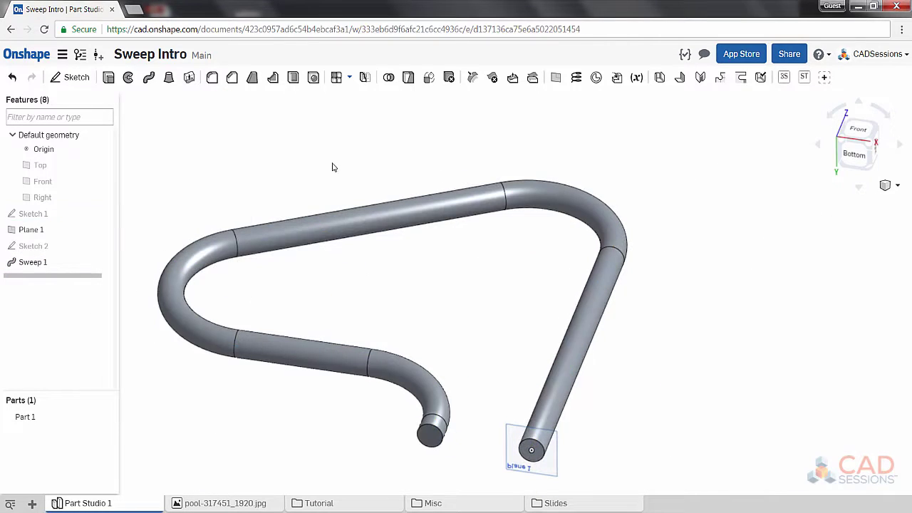
Unhide Sketch 1 to show the pool photo and view the railing from the Front.
scroll(332, 167, "down", 3)
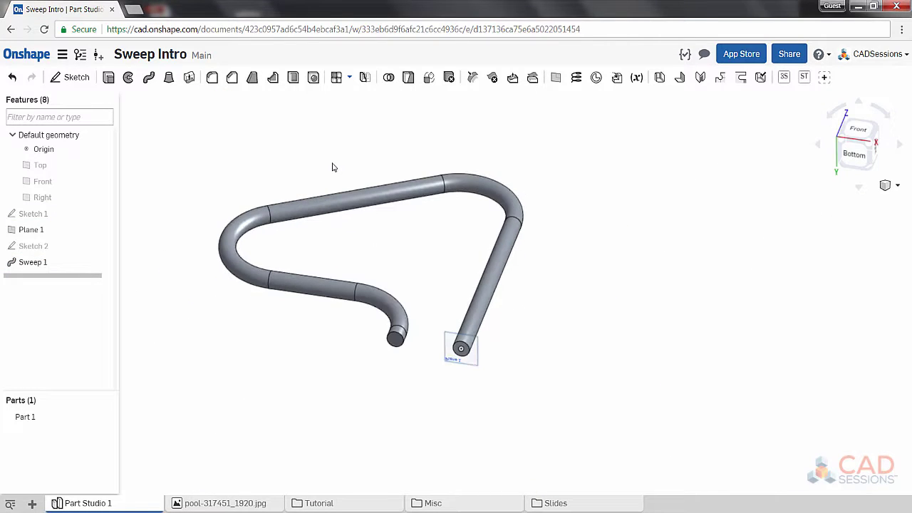
left_click(102, 216)
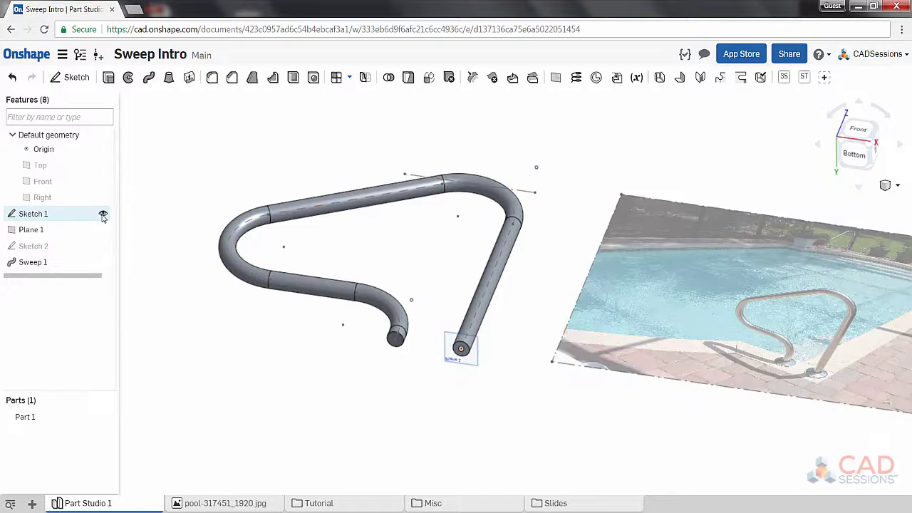
left_click(858, 135)
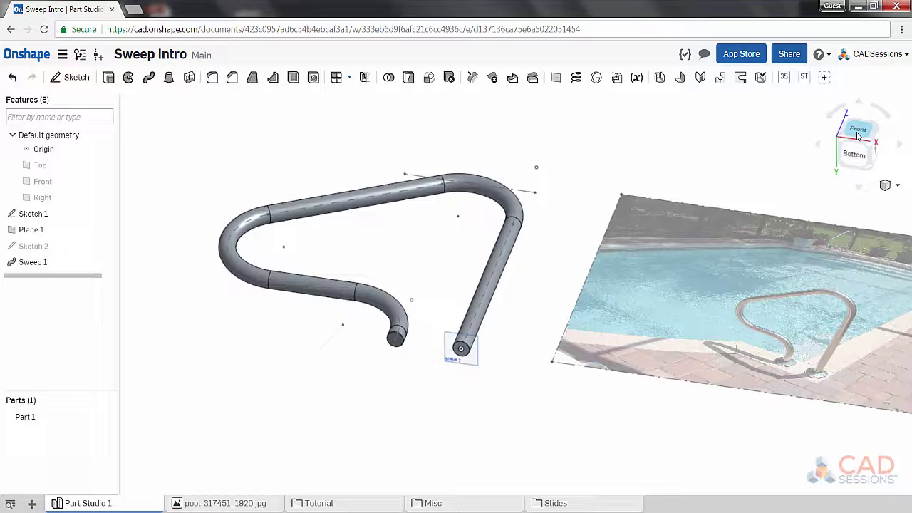